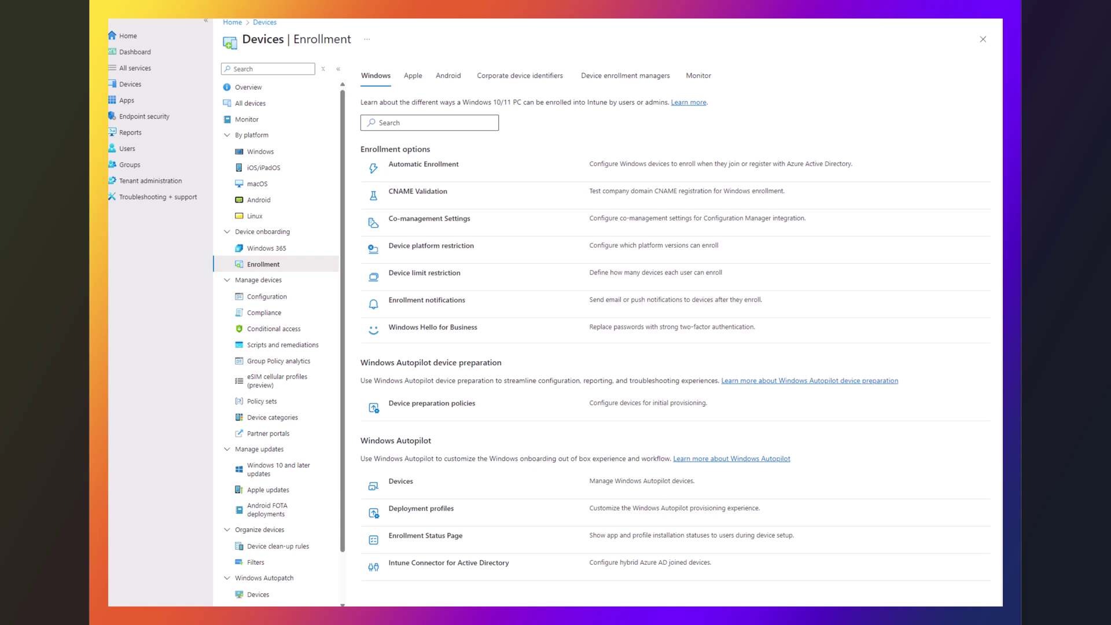
- Open the Device preparation policies list under Windows Autopilot device preparation
{"action": "left_click", "coordinate": [456, 404]}
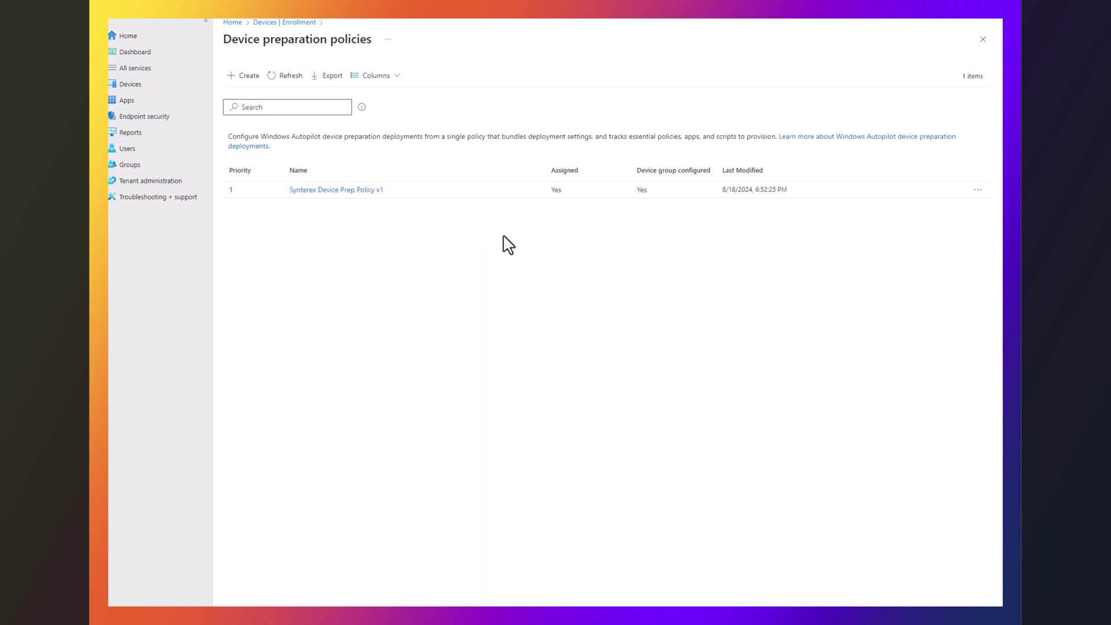
- Create a new device preparation profile named 'Test Profile' and proceed to its Device group step
{"action": "left_click", "coordinate": [252, 90]}
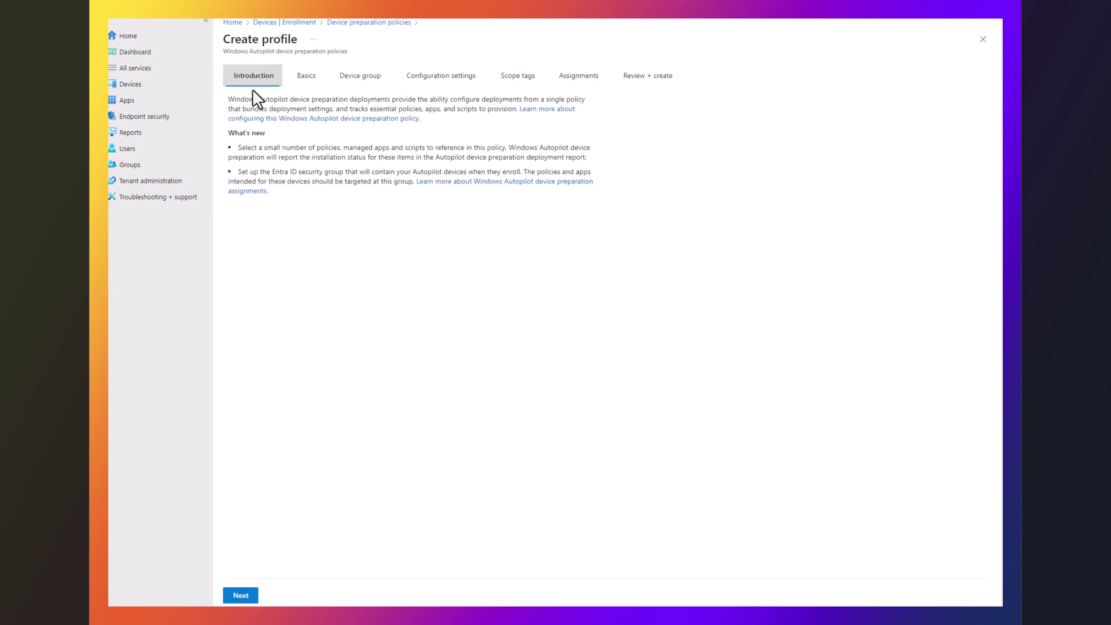
{"action": "left_click", "coordinate": [241, 595]}
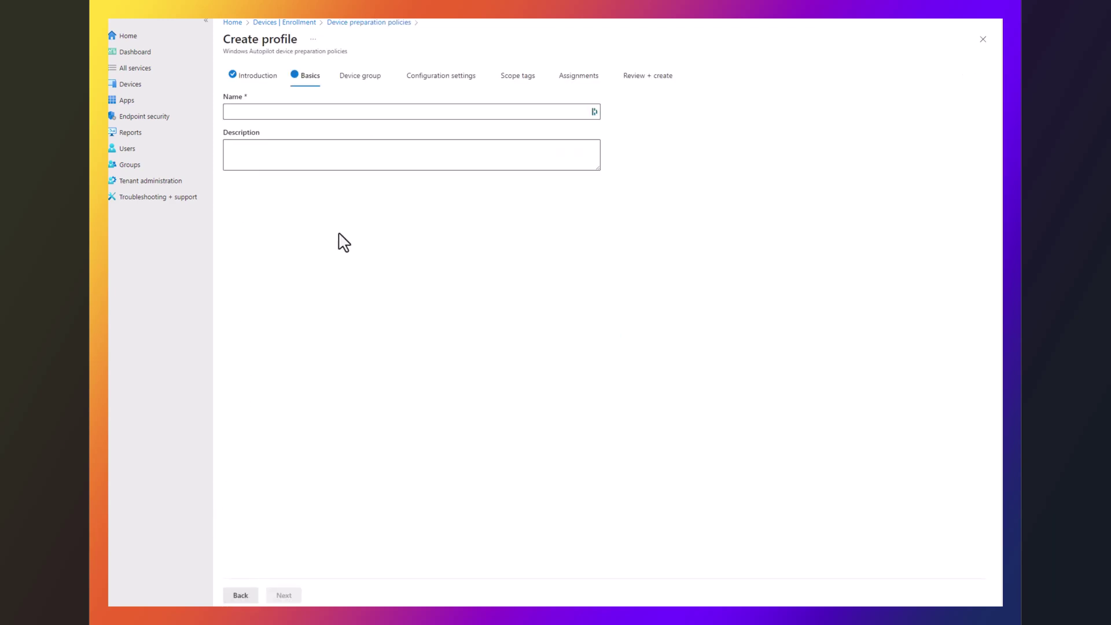
{"action": "left_click", "coordinate": [329, 112]}
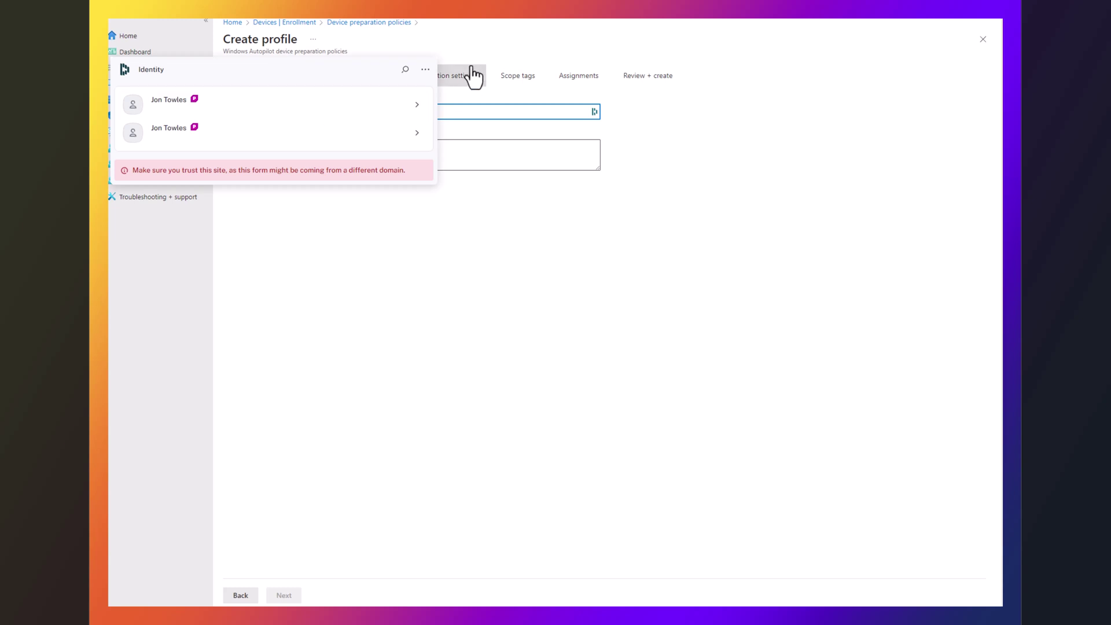
{"action": "left_click", "coordinate": [580, 272]}
{"action": "left_click", "coordinate": [440, 111]}
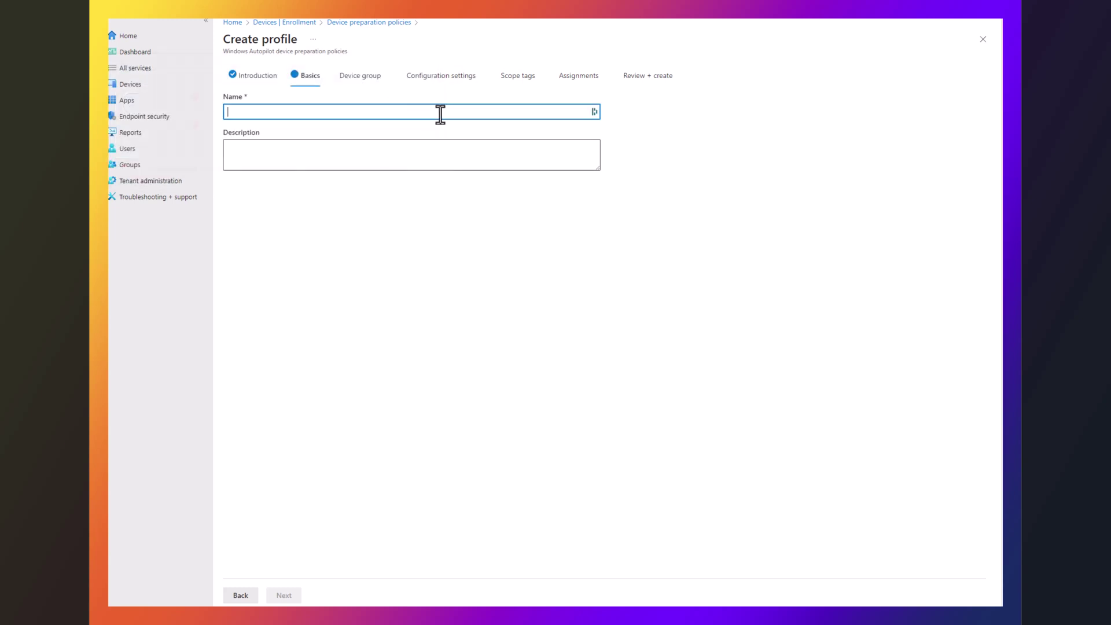
{"action": "type", "text": "Y"}
{"action": "key", "text": "BackSpace"}
{"action": "type", "text": "Test Profile"}
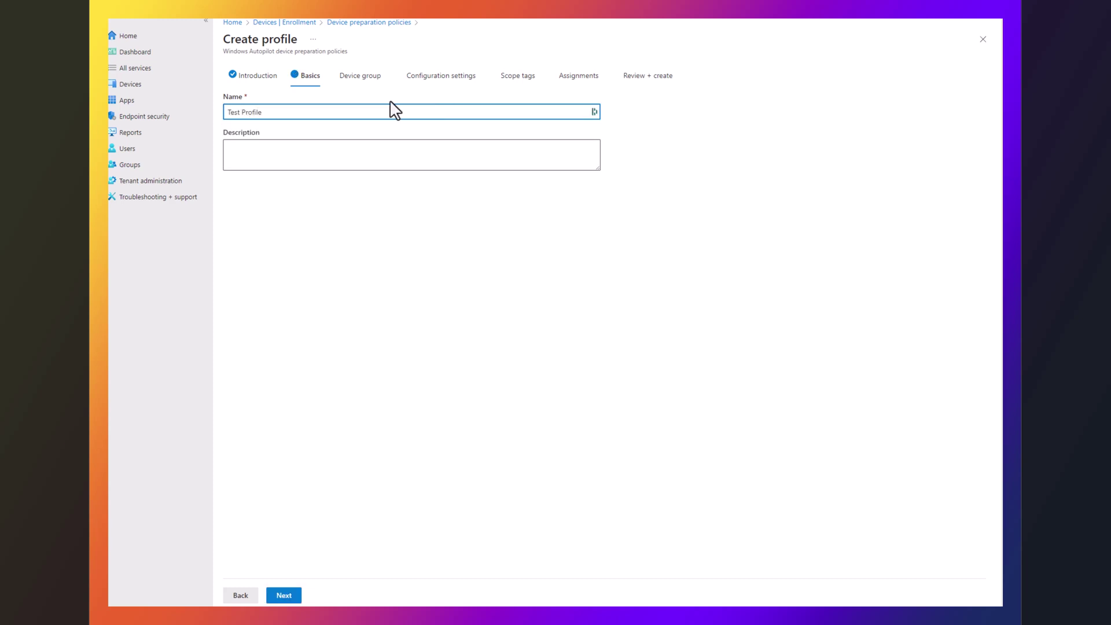
{"action": "key", "text": "Tab"}
{"action": "type", "text": "Test Profile"}
{"action": "left_click", "coordinate": [296, 595]}
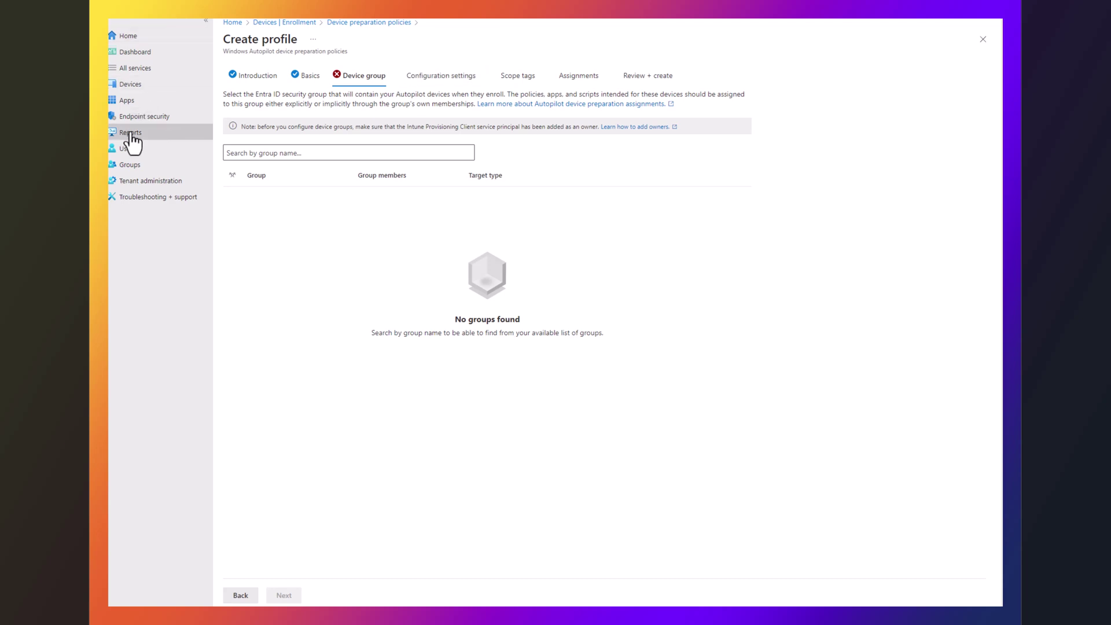
- From Groups opened in a new tab, start a new group named 'Intune Device Preparation'
{"action": "right_click", "coordinate": [132, 165]}
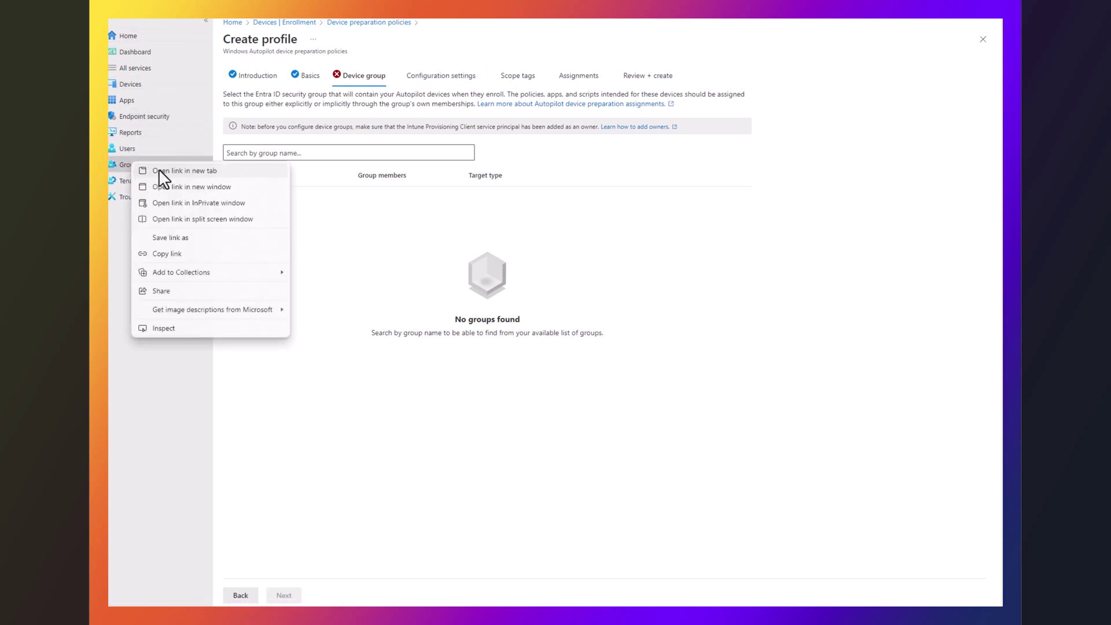
{"action": "left_click", "coordinate": [159, 170]}
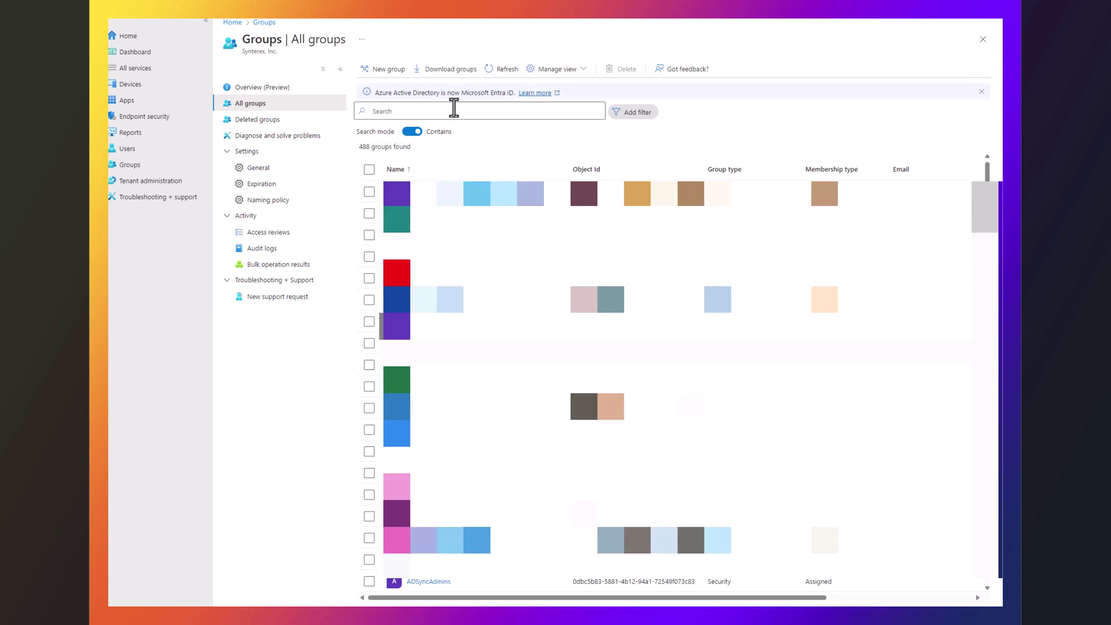
{"action": "left_click", "coordinate": [383, 72]}
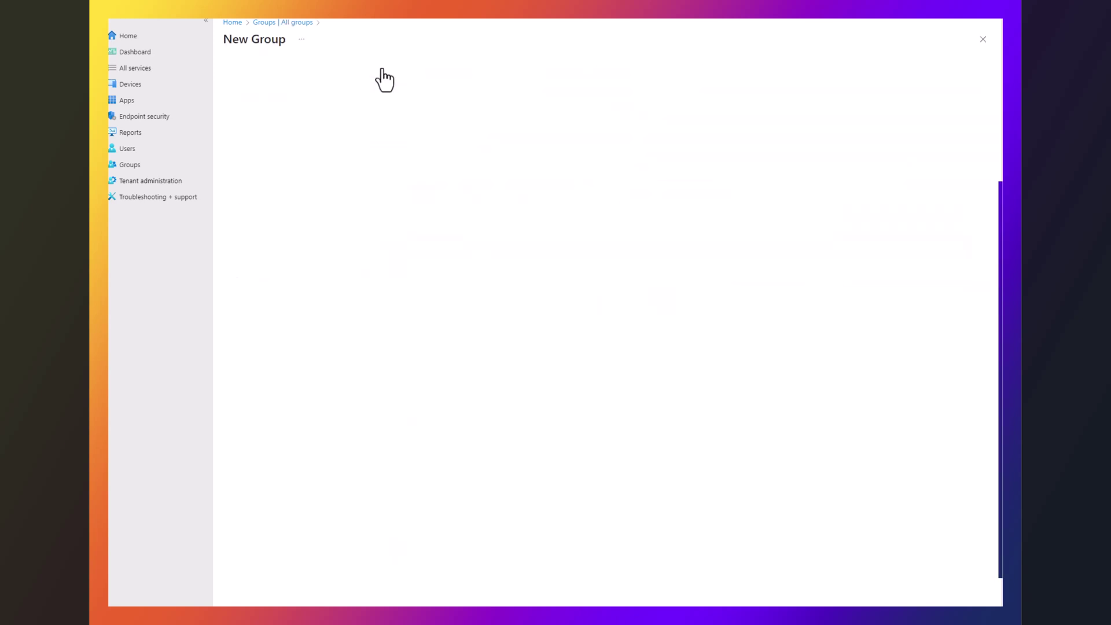
{"action": "left_click", "coordinate": [305, 136]}
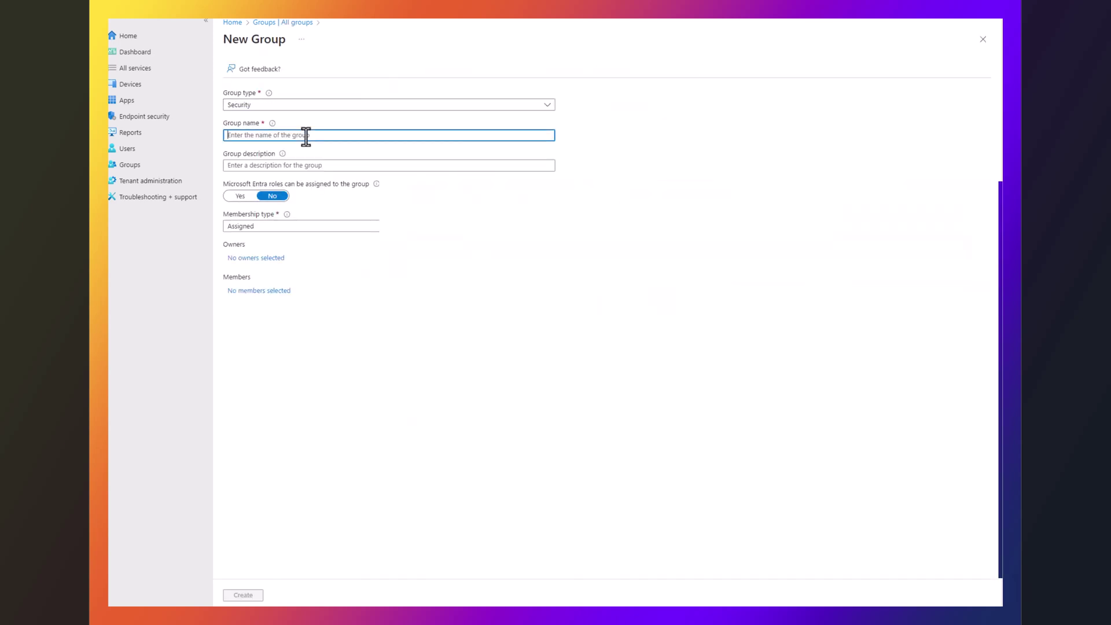
{"action": "type", "text": "Intune Device Preparation"}
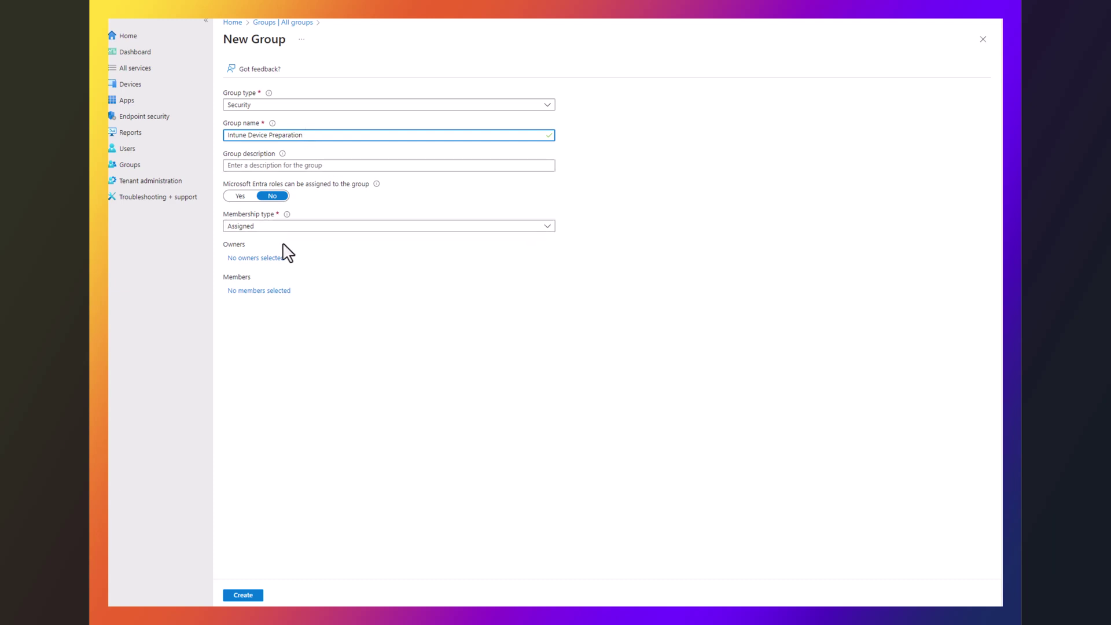
- Search 'intune' and select Intune Autopilot ConfidentialClient as the group's only owner
{"action": "left_click", "coordinate": [254, 258]}
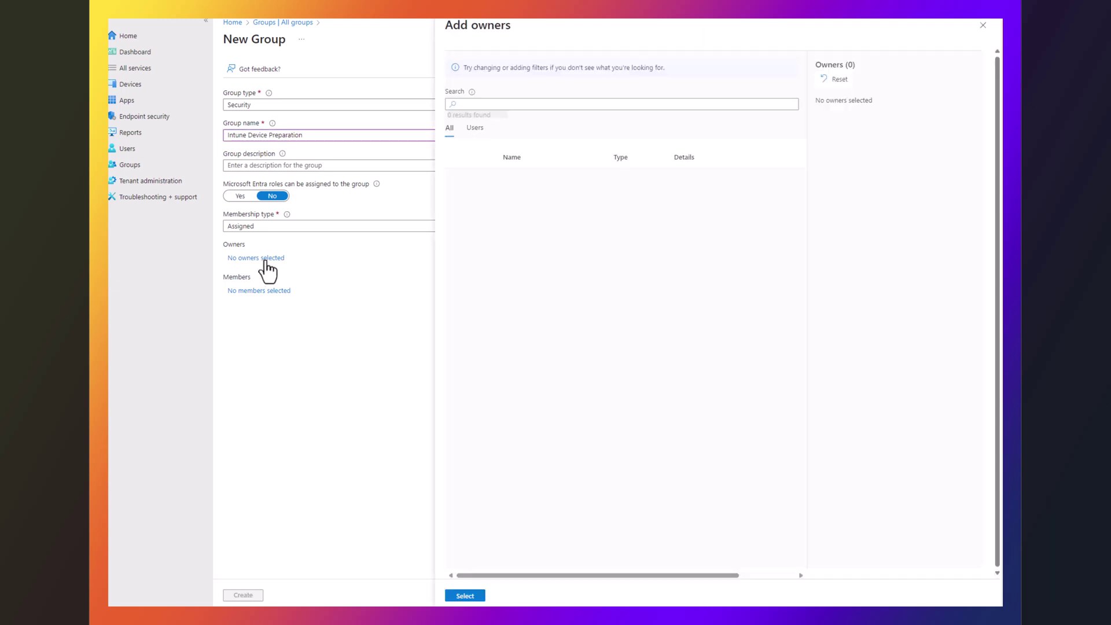
{"action": "left_click", "coordinate": [537, 106]}
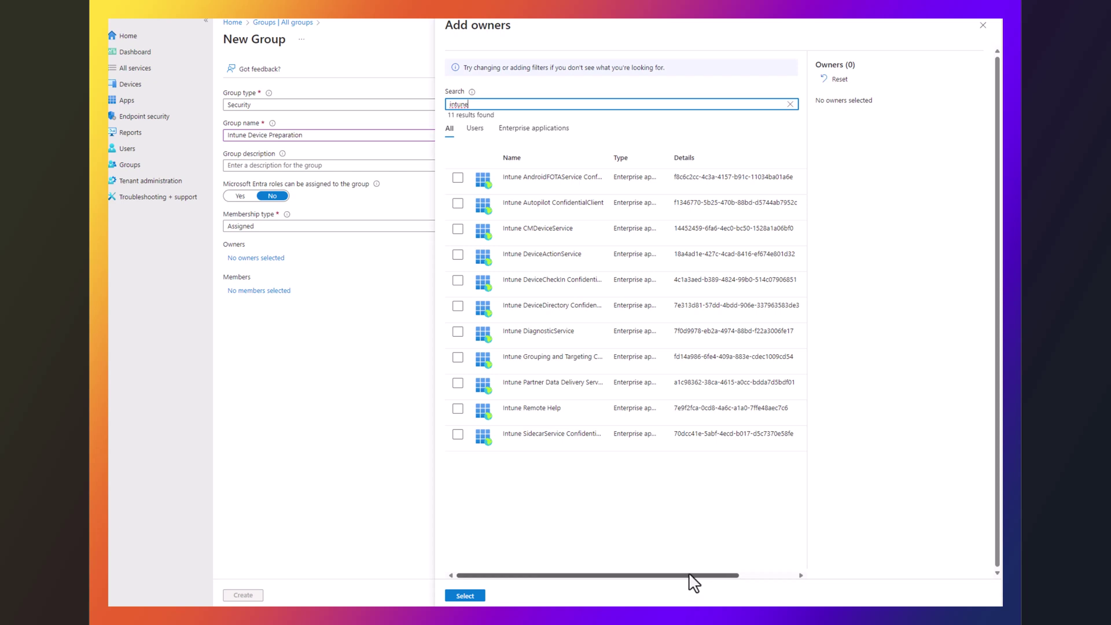
{"action": "left_click_drag", "start_coordinate": [689, 574], "coordinate": [723, 581]}
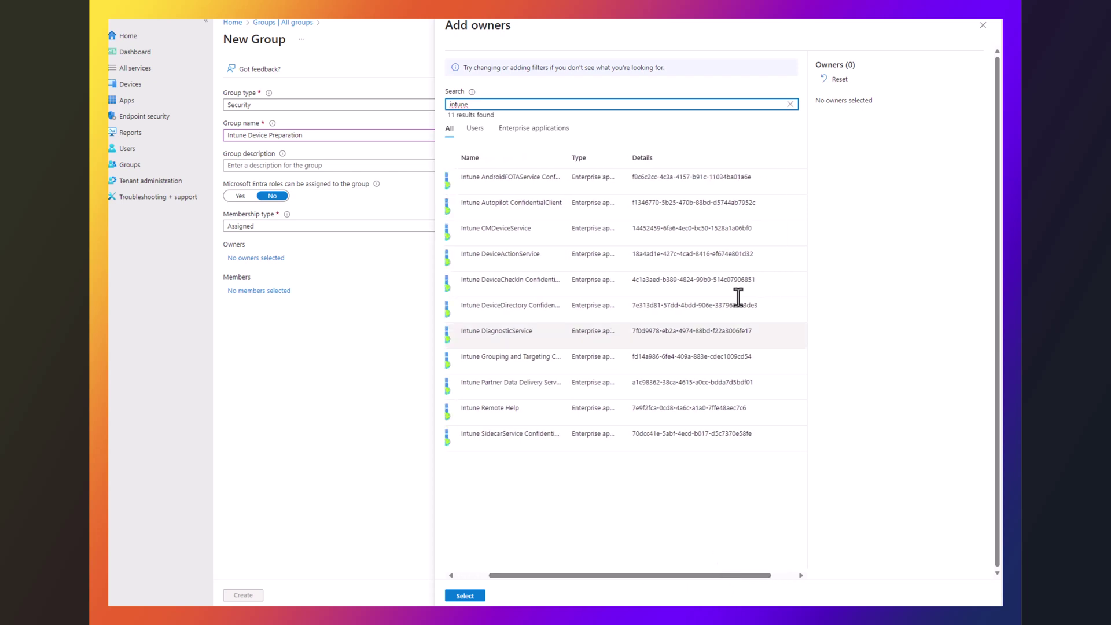
{"action": "left_click_drag", "start_coordinate": [755, 202], "coordinate": [630, 201]}
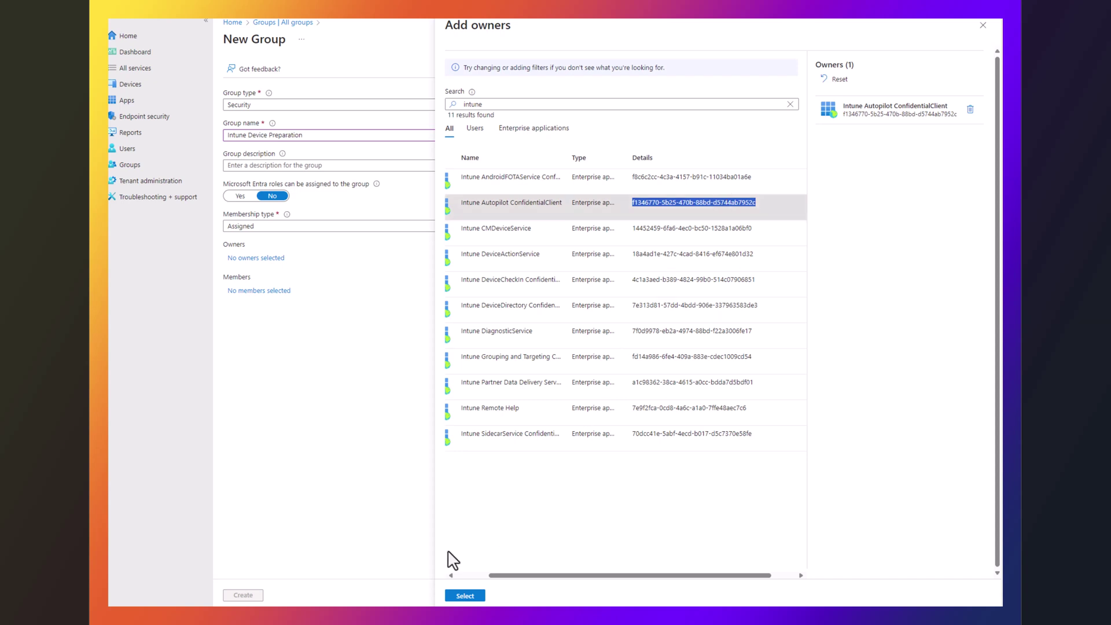
{"action": "left_click_drag", "start_coordinate": [496, 575], "coordinate": [470, 575]}
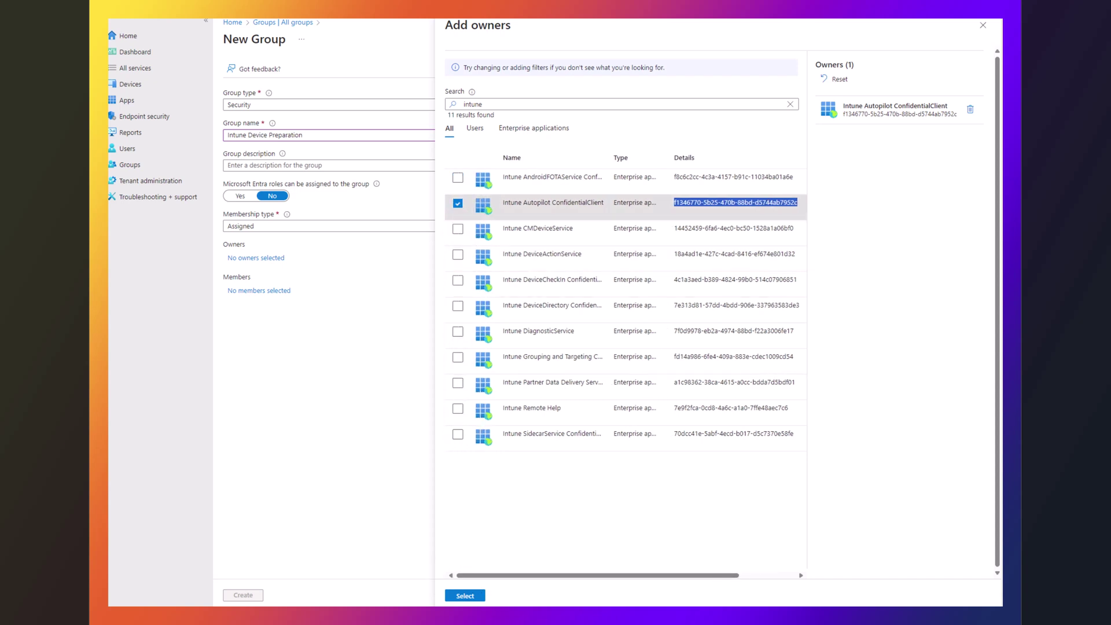
{"action": "left_click", "coordinate": [467, 596]}
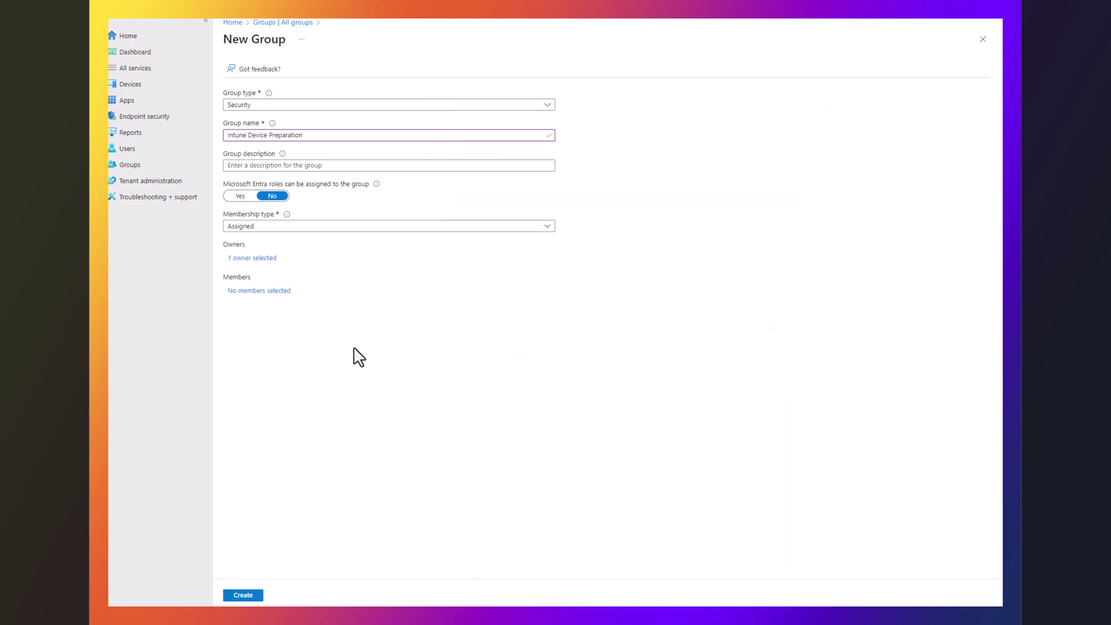
- Create the Intune Device Preparation group and return to the profile's device group search
{"action": "left_click", "coordinate": [255, 596]}
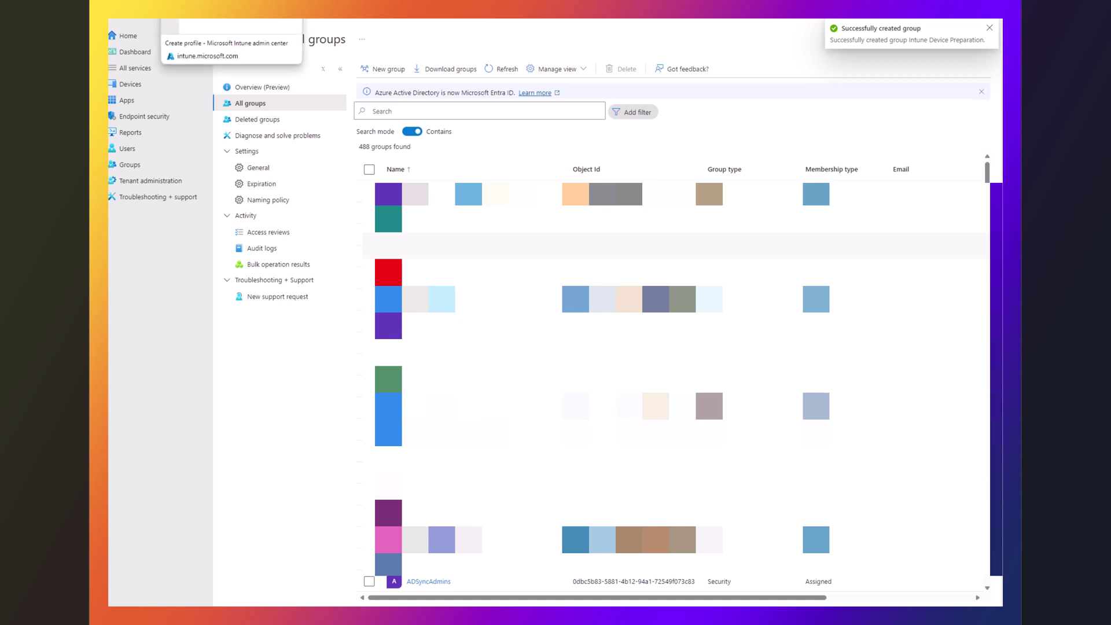
{"action": "key", "text": "ctrl+Tab"}
{"action": "left_click", "coordinate": [345, 152]}
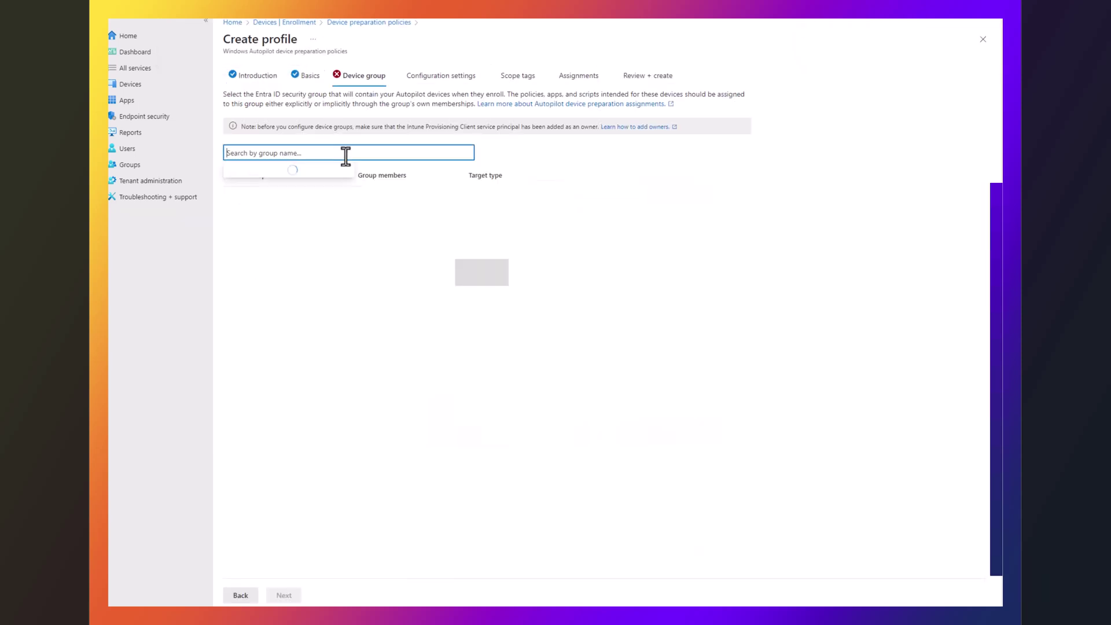
{"action": "type", "text": "intune"}
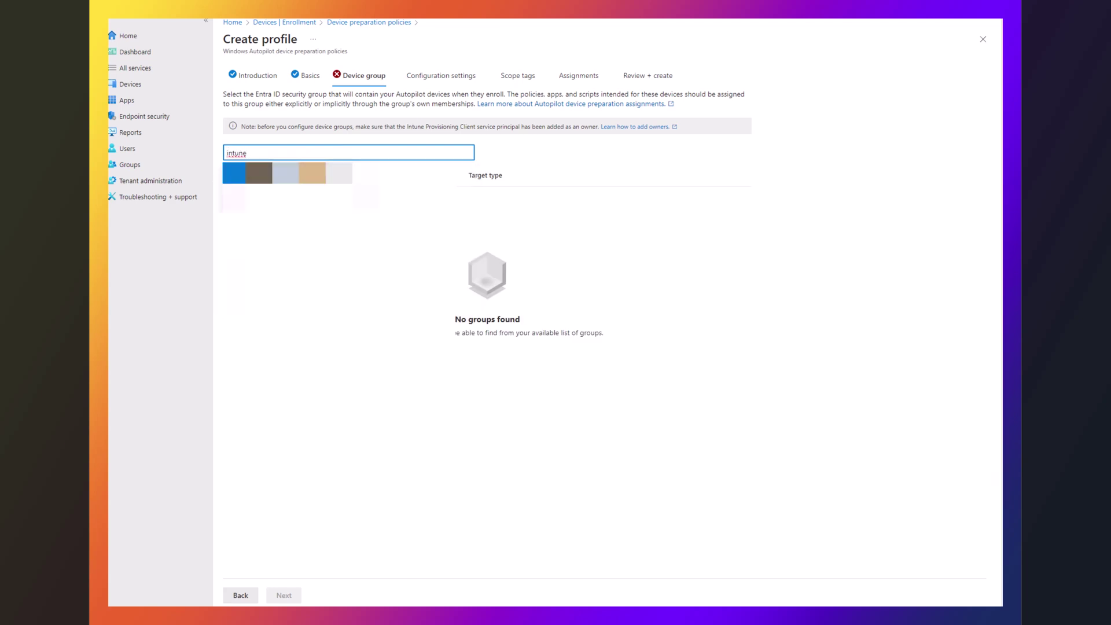
{"action": "key", "text": "BackSpace"}
{"action": "key", "text": "BackSpace"}
{"action": "key", "text": "BackSpace"}
{"action": "key", "text": "BackSpace"}
{"action": "key", "text": "BackSpace"}
{"action": "key", "text": "BackSpace"}
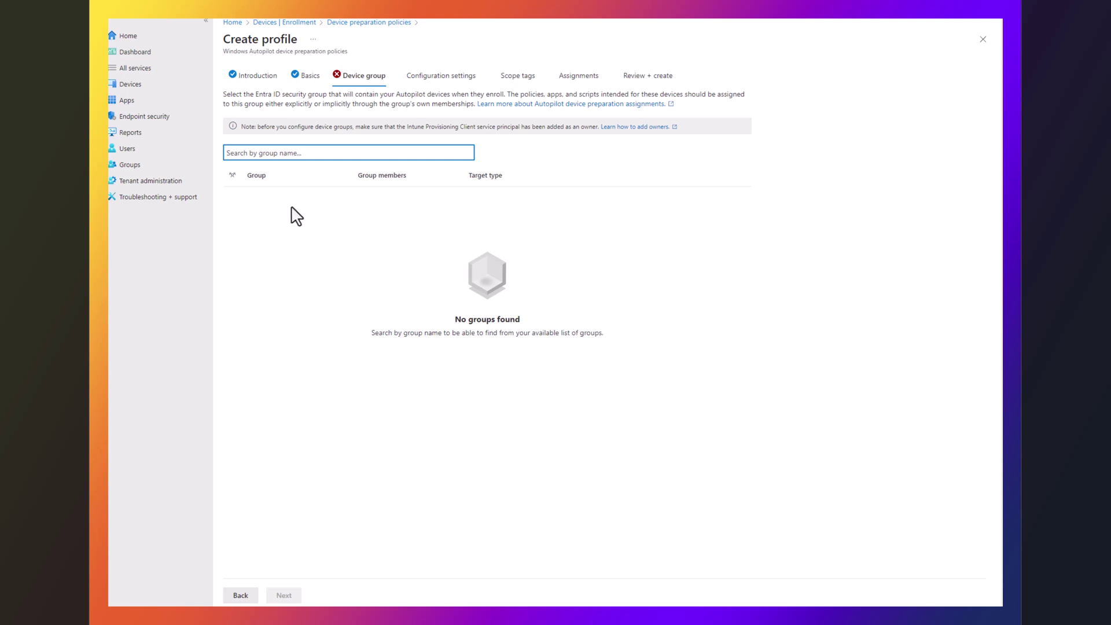
{"action": "left_click", "coordinate": [294, 149]}
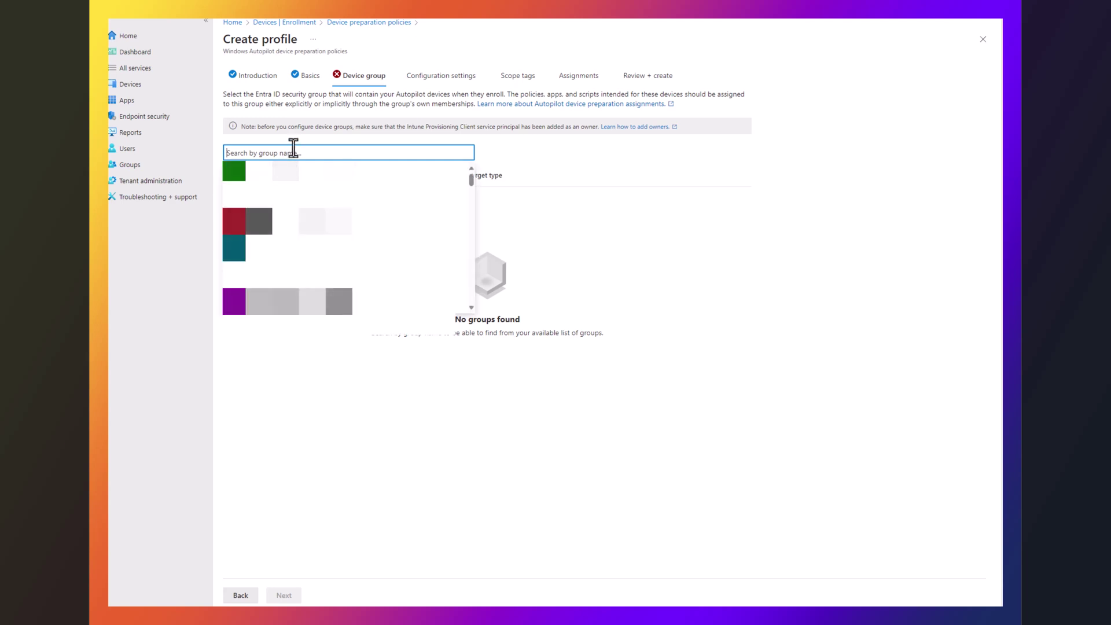
{"action": "type", "text": "i"}
{"action": "key", "text": "BackSpace"}
{"action": "key", "text": "BackSpace"}
{"action": "key", "text": "BackSpace"}
{"action": "key", "text": "BackSpace"}
{"action": "key", "text": "BackSpace"}
{"action": "key", "text": "BackSpace"}
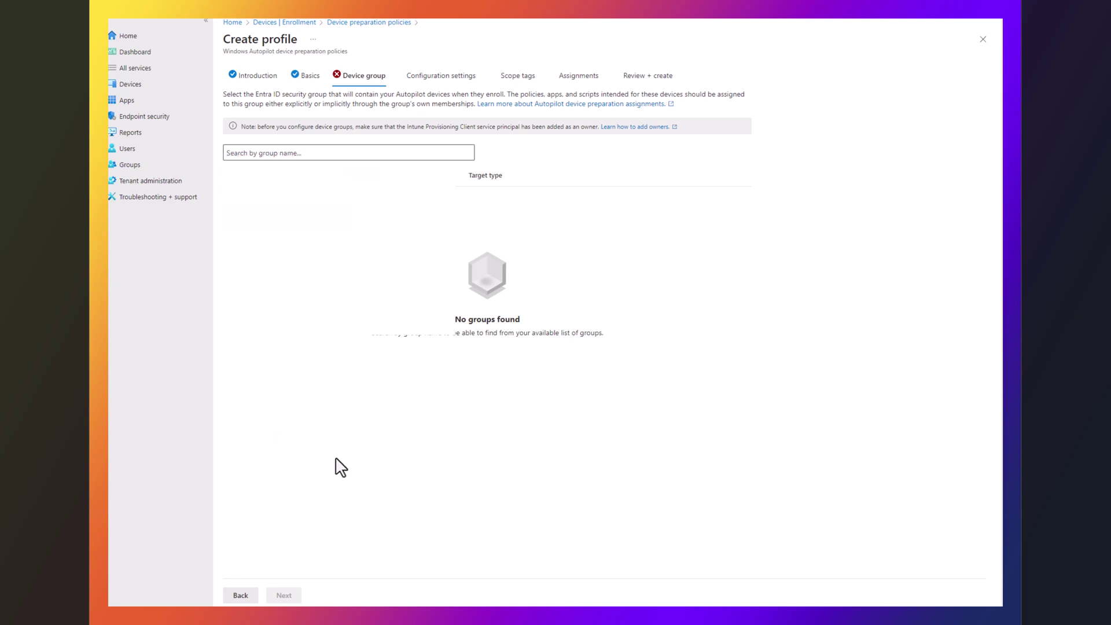
- Search 'intune dev' and add the matching group to the profile as Include
{"action": "left_click", "coordinate": [239, 596]}
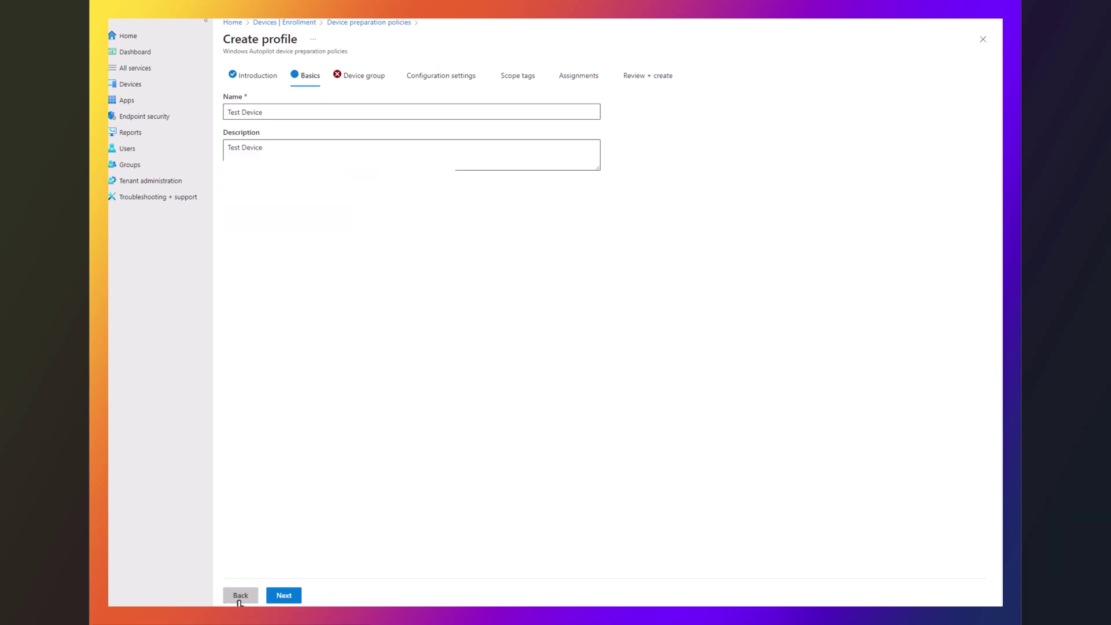
{"action": "left_click", "coordinate": [284, 596]}
{"action": "left_click", "coordinate": [318, 152]}
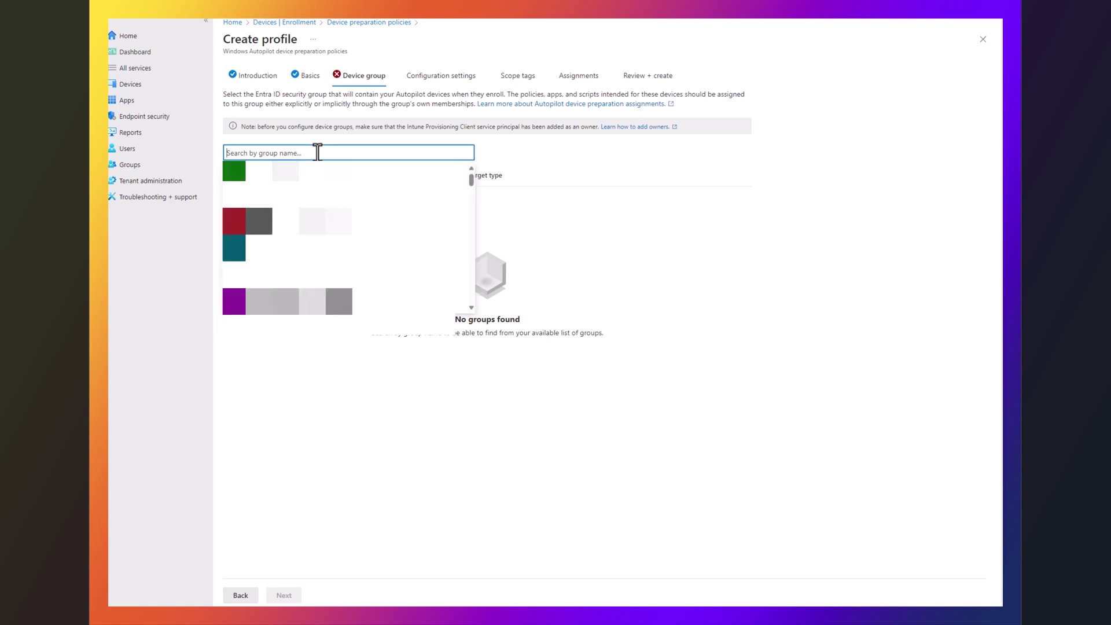
{"action": "type", "text": "intune dev"}
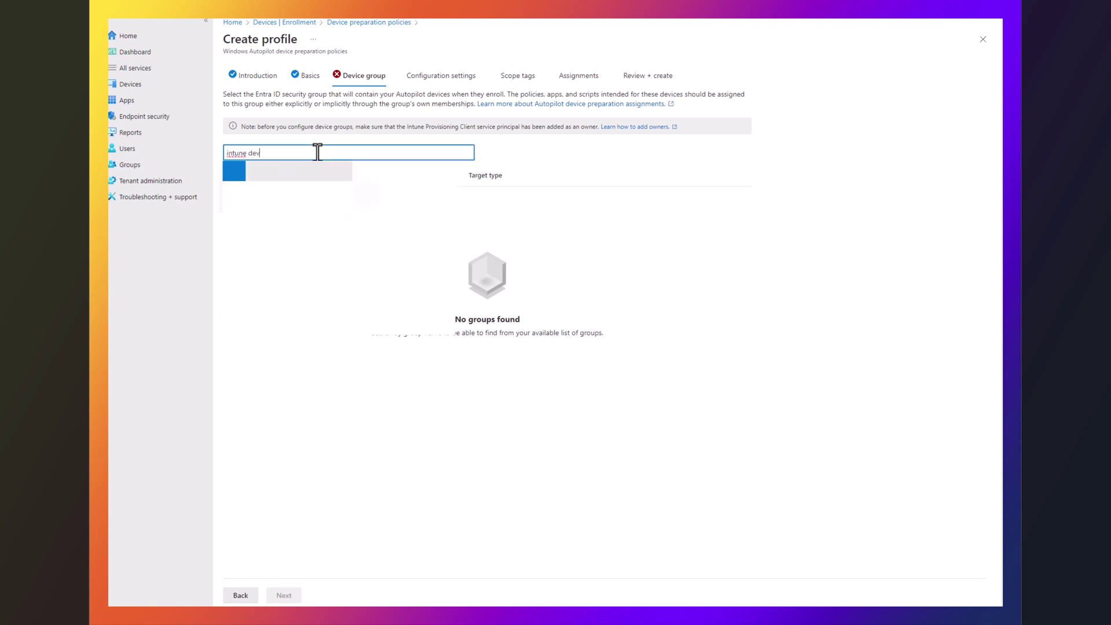
{"action": "left_click", "coordinate": [318, 170]}
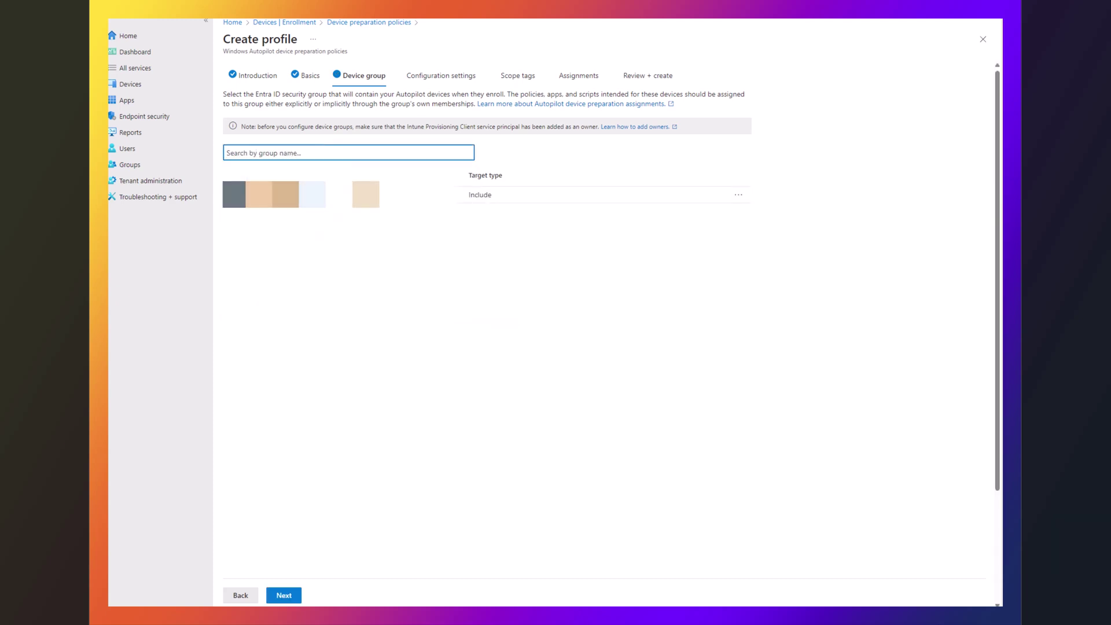
- In Configuration settings, keep User-driven mode, Single user type and Microsoft Entra joined
{"action": "left_click", "coordinate": [284, 595]}
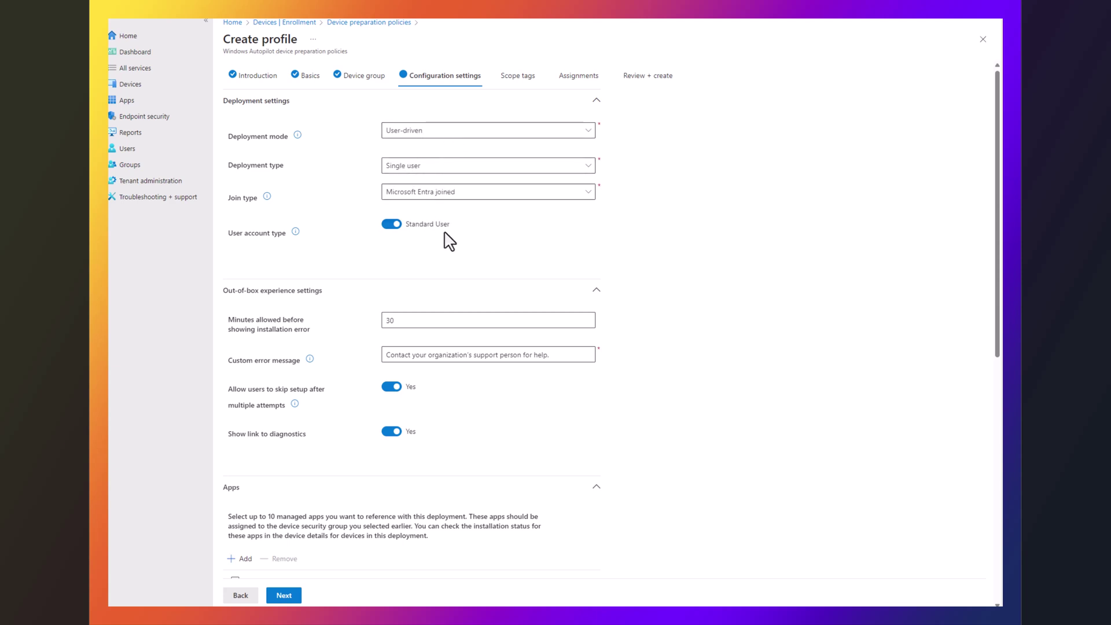
{"action": "left_click", "coordinate": [477, 169]}
{"action": "left_click", "coordinate": [465, 133]}
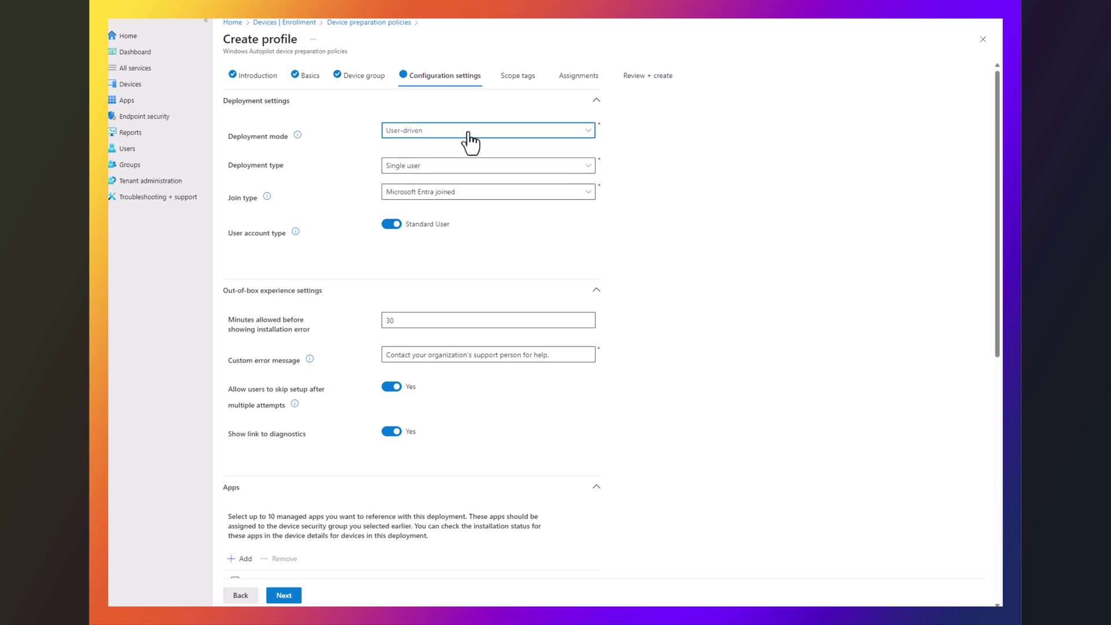
{"action": "left_click", "coordinate": [464, 133]}
{"action": "left_click", "coordinate": [462, 194]}
{"action": "left_click", "coordinate": [463, 208]}
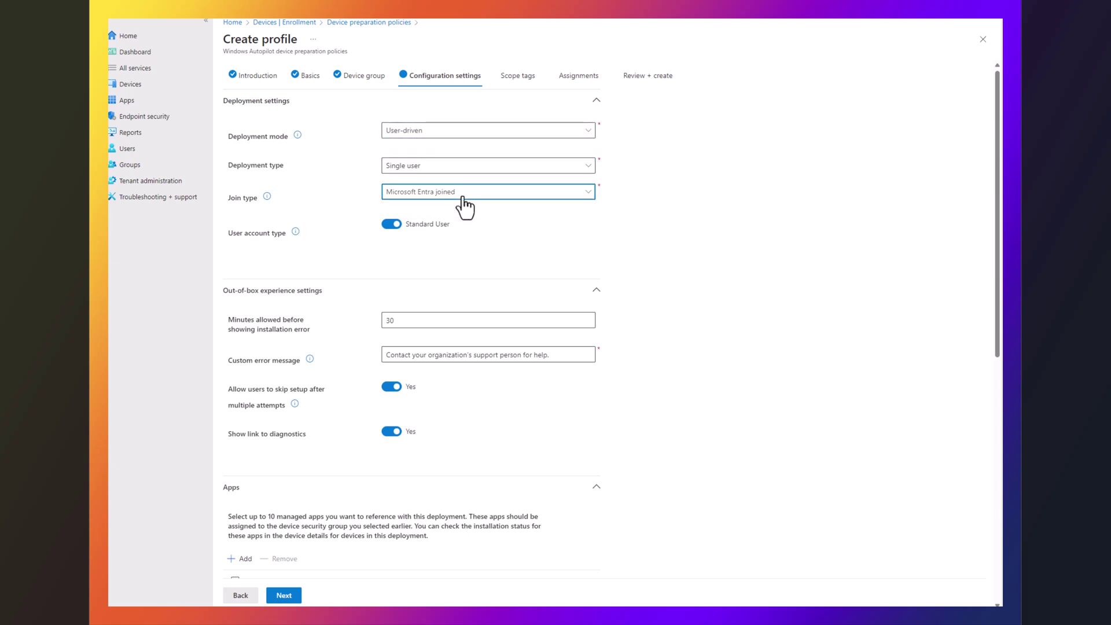
{"action": "scroll", "coordinate": [482, 271], "scroll_direction": "down", "scroll_amount": 2}
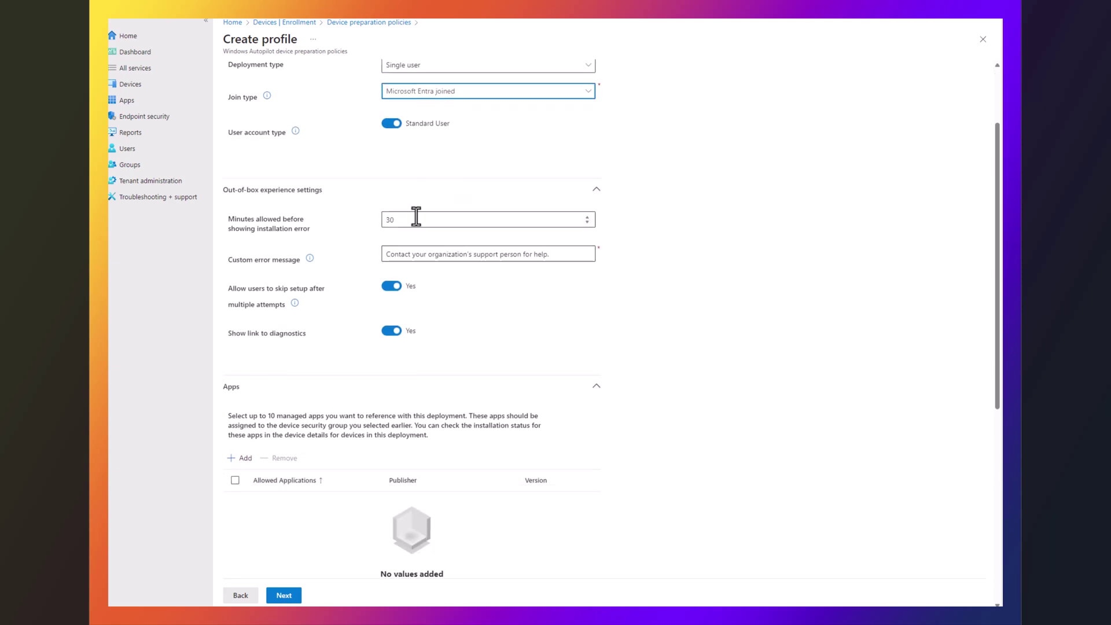
- Select Microsoft 365 Apps, Okta Verify, Wrike for Windows, Adobe Acrobat and EndNote 21 as allowed apps
{"action": "scroll", "coordinate": [451, 391], "scroll_direction": "down", "scroll_amount": 4}
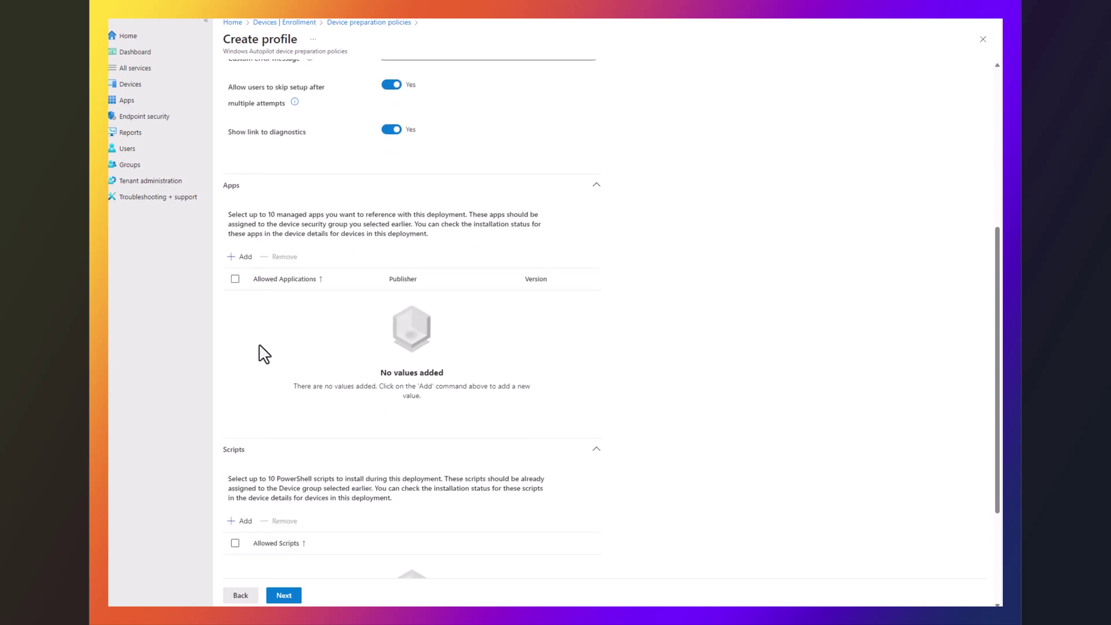
{"action": "left_click", "coordinate": [245, 256]}
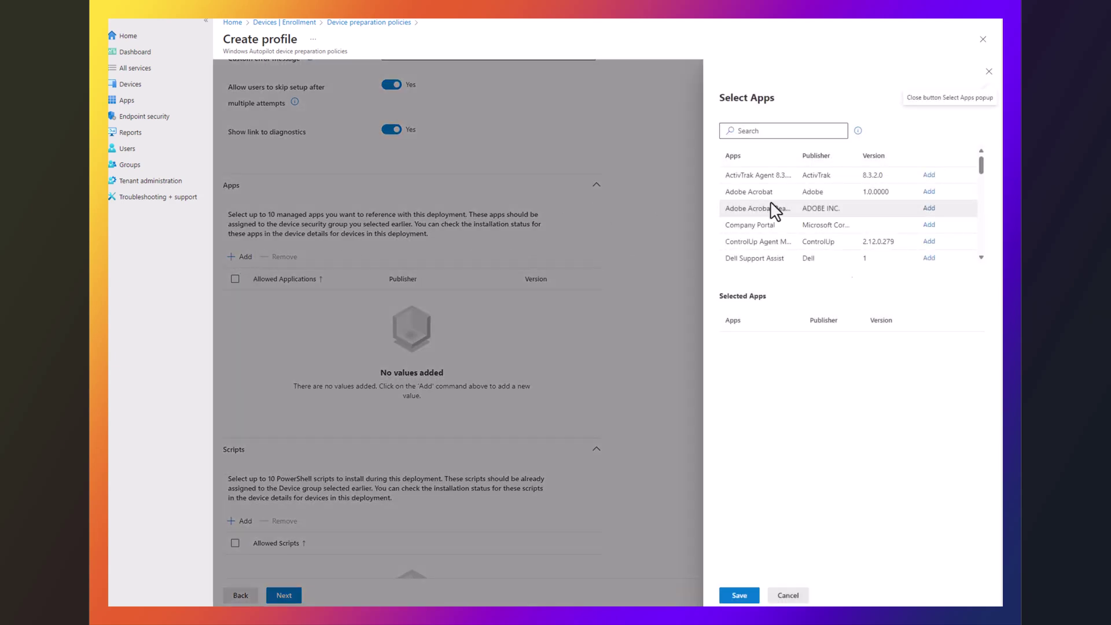
{"action": "scroll", "coordinate": [770, 211], "scroll_direction": "down", "scroll_amount": 5}
{"action": "scroll", "coordinate": [770, 203], "scroll_direction": "up", "scroll_amount": 2}
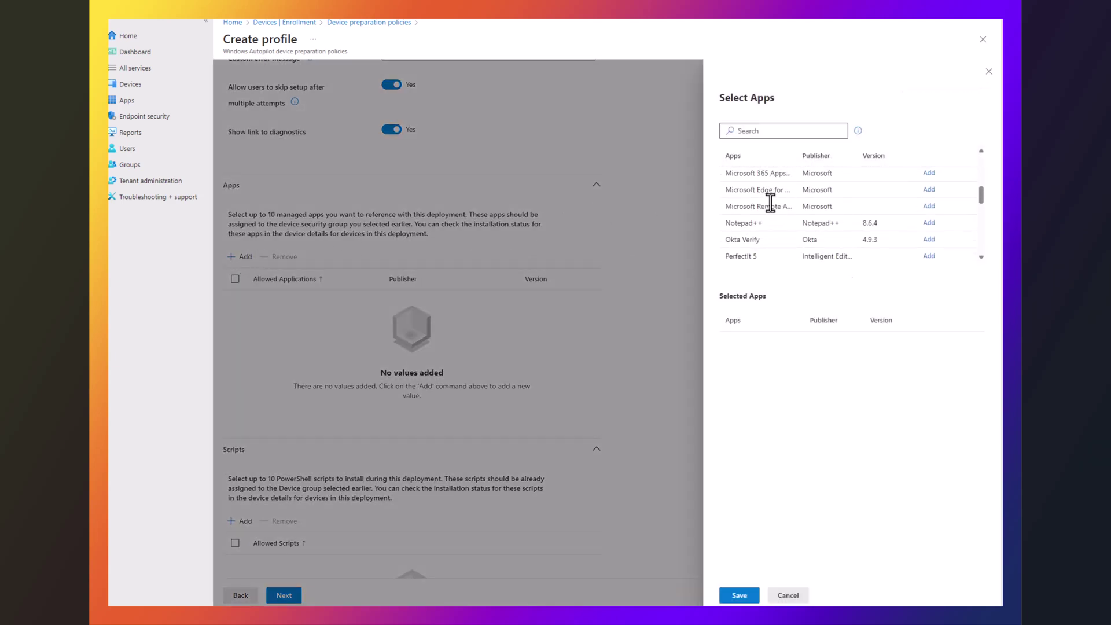
{"action": "left_click", "coordinate": [929, 173]}
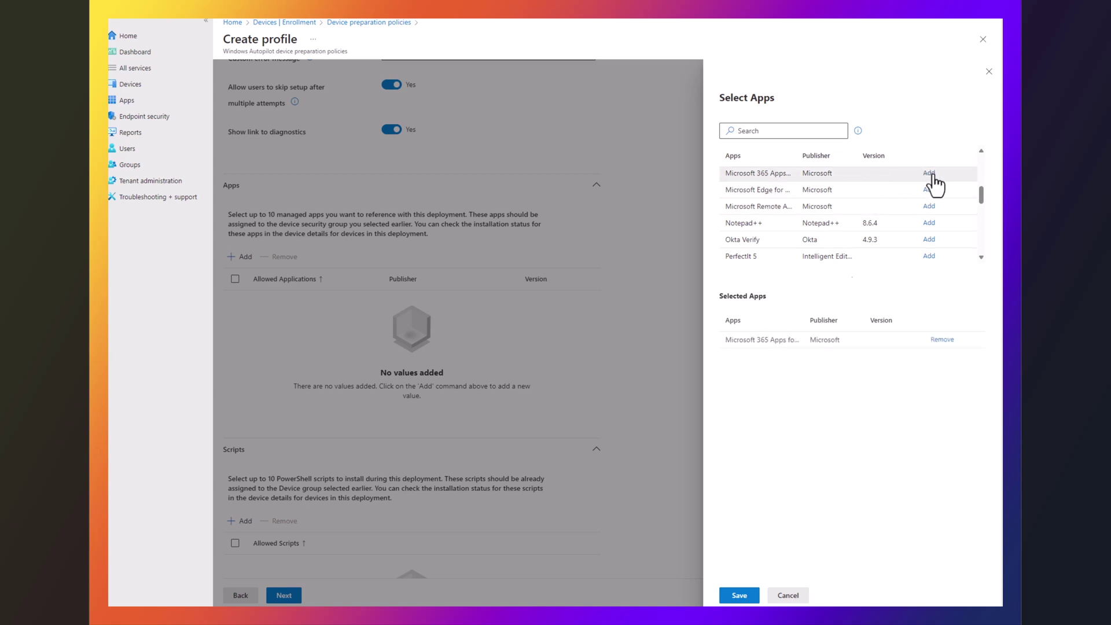
{"action": "left_click", "coordinate": [928, 240]}
{"action": "scroll", "coordinate": [861, 237], "scroll_direction": "down", "scroll_amount": 1}
{"action": "scroll", "coordinate": [856, 238], "scroll_direction": "down", "scroll_amount": 8}
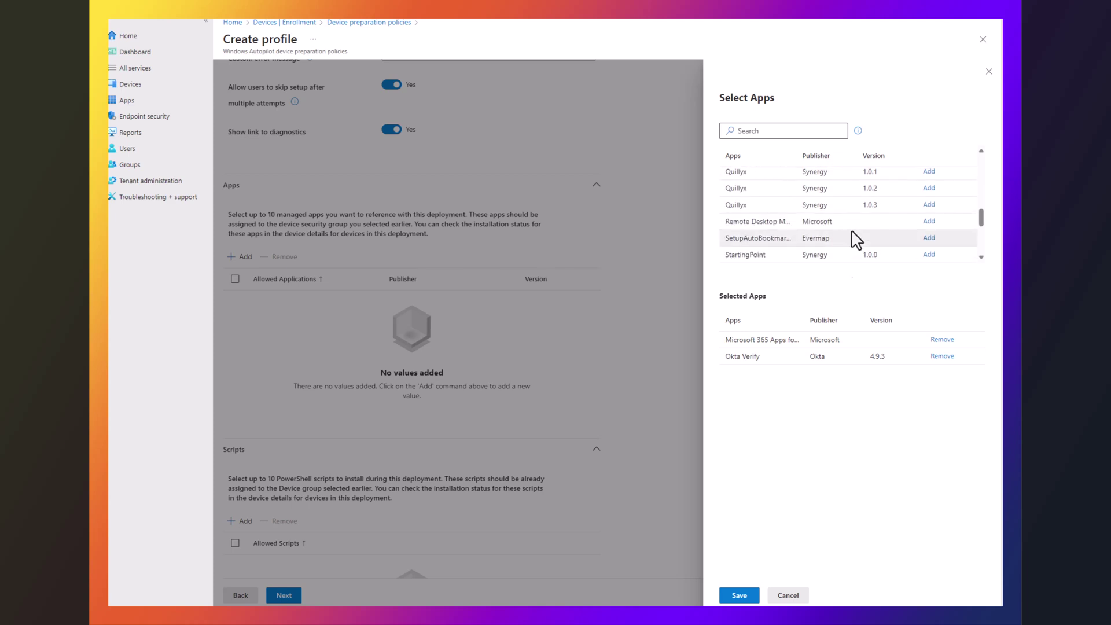
{"action": "scroll", "coordinate": [855, 238], "scroll_direction": "down", "scroll_amount": 1}
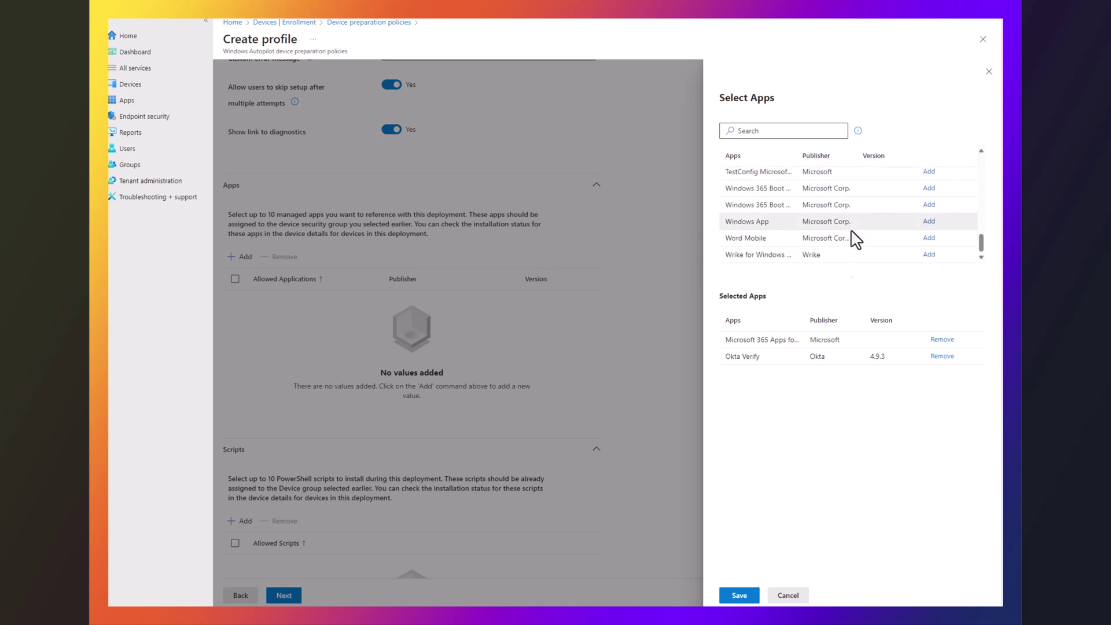
{"action": "left_click", "coordinate": [928, 256]}
{"action": "scroll", "coordinate": [864, 232], "scroll_direction": "up", "scroll_amount": 15}
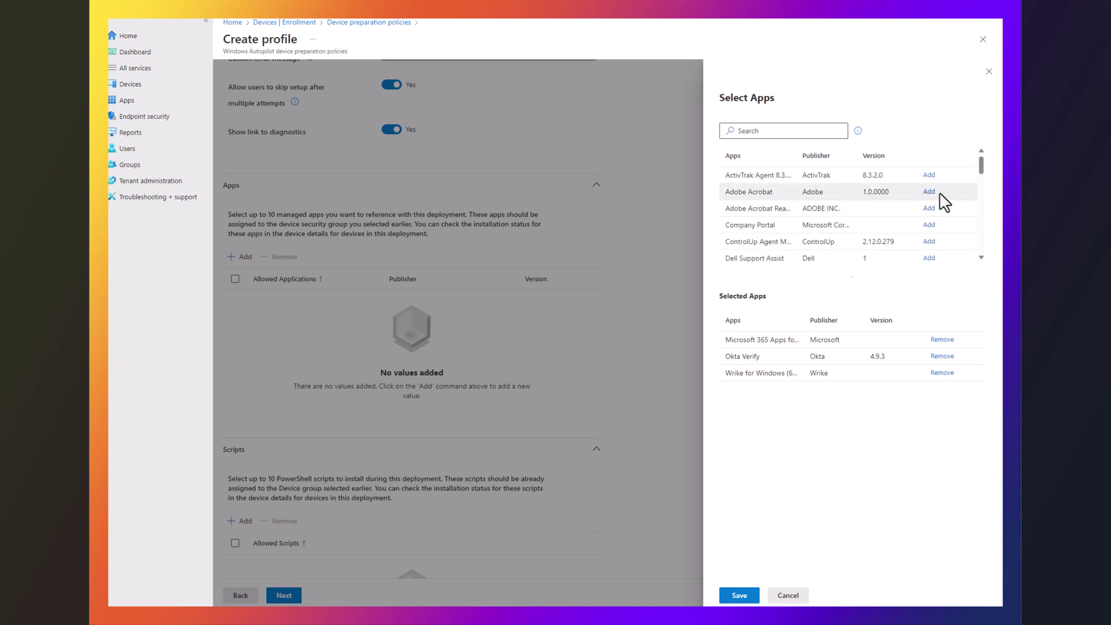
{"action": "left_click", "coordinate": [929, 192]}
{"action": "scroll", "coordinate": [868, 209], "scroll_direction": "down", "scroll_amount": 2}
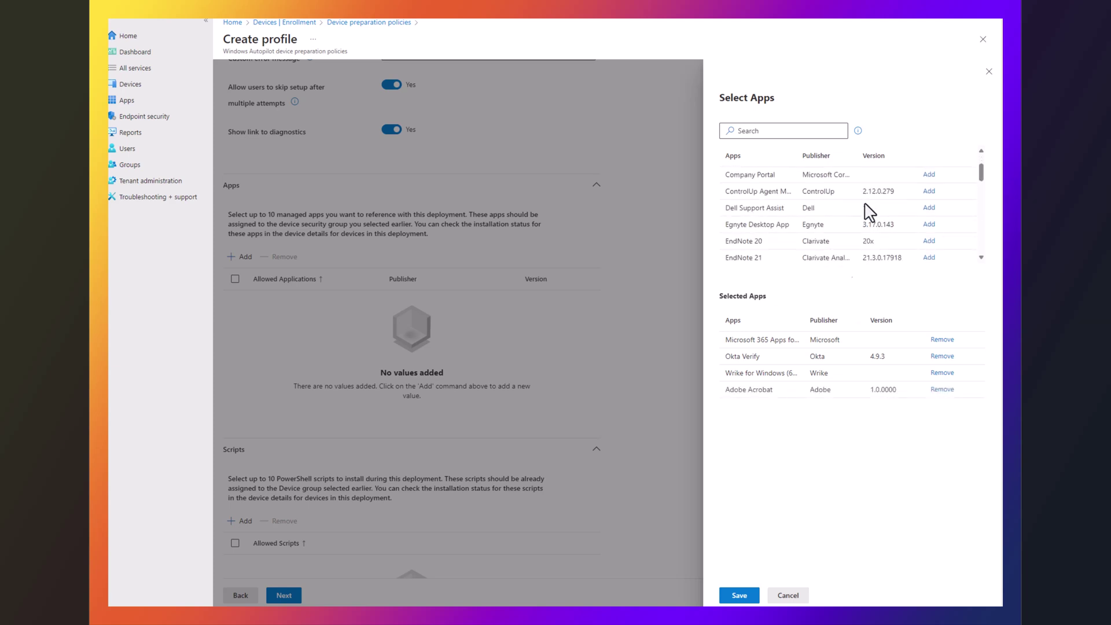
{"action": "left_click", "coordinate": [929, 258]}
- Save the five selected apps, add no scripts, and keep the default scope tags
{"action": "left_click", "coordinate": [738, 595]}
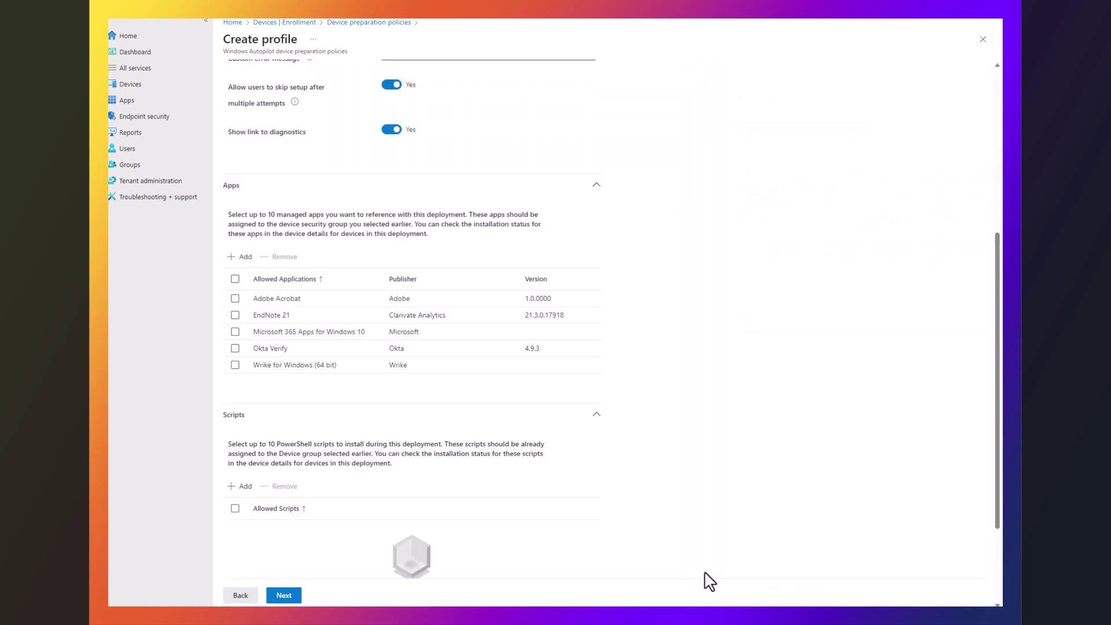
{"action": "scroll", "coordinate": [377, 383], "scroll_direction": "down", "scroll_amount": 3}
{"action": "left_click", "coordinate": [238, 354]}
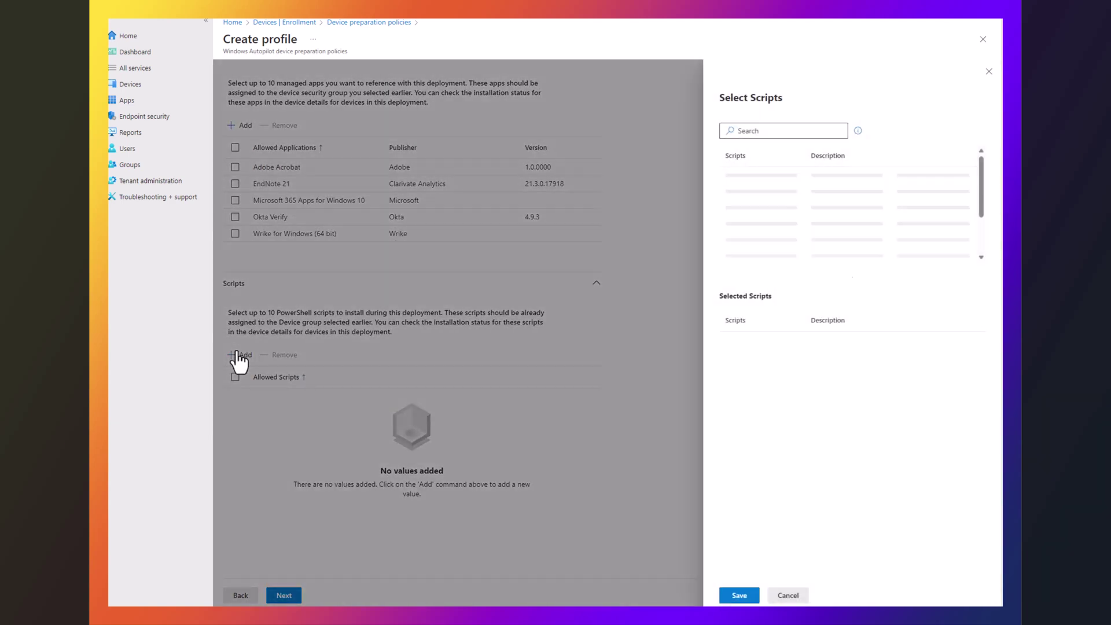
{"action": "left_click", "coordinate": [789, 598]}
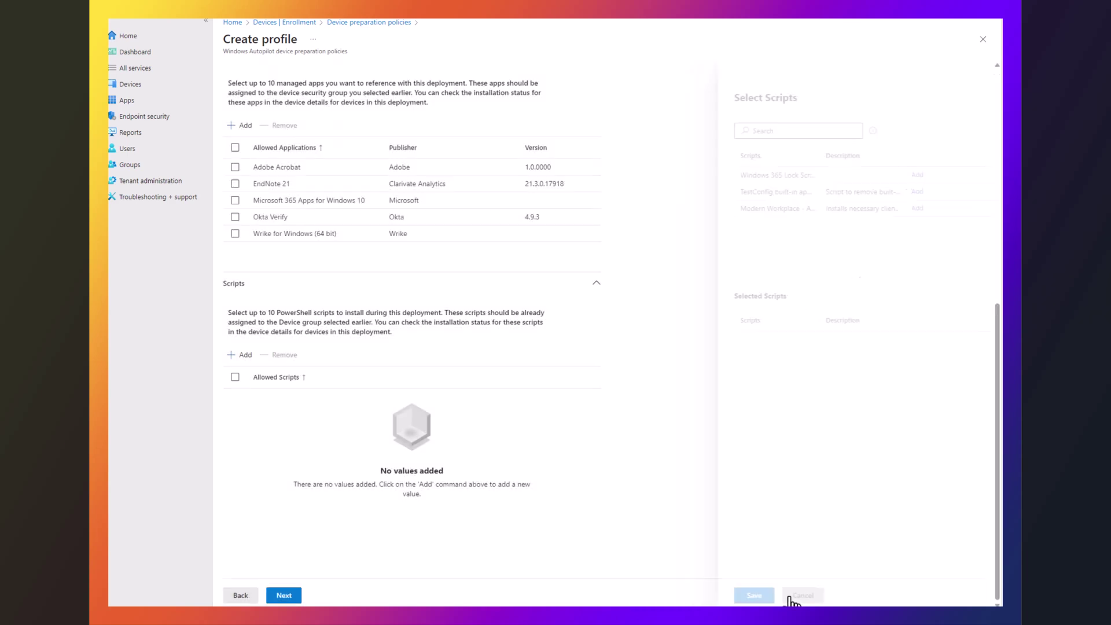
{"action": "left_click", "coordinate": [283, 596]}
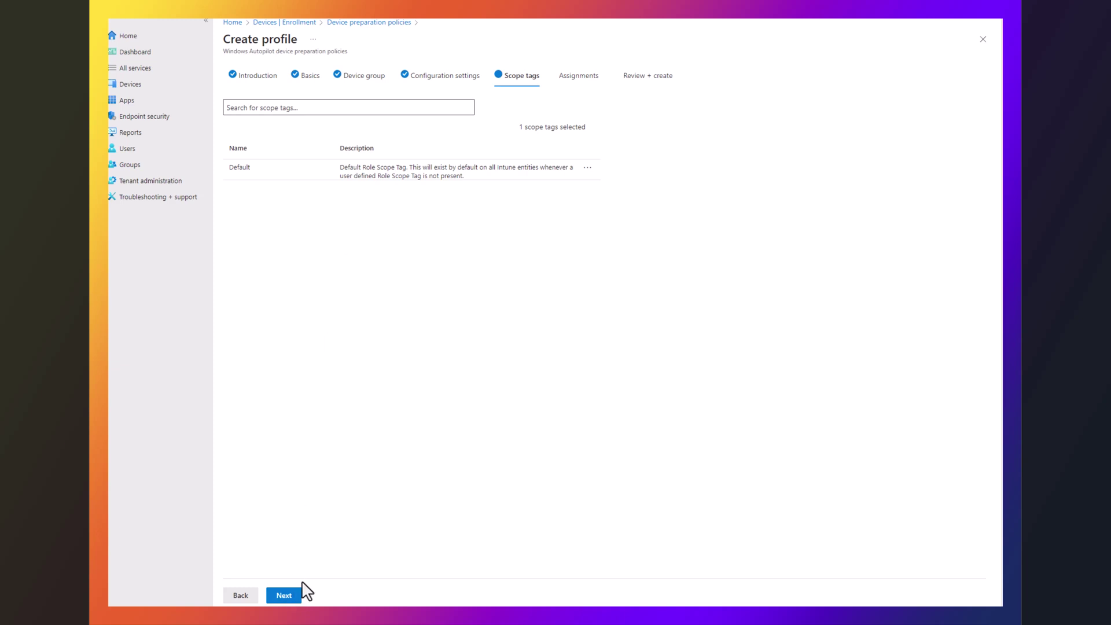
- Assign the policy to All users as an included group
{"action": "left_click", "coordinate": [289, 600]}
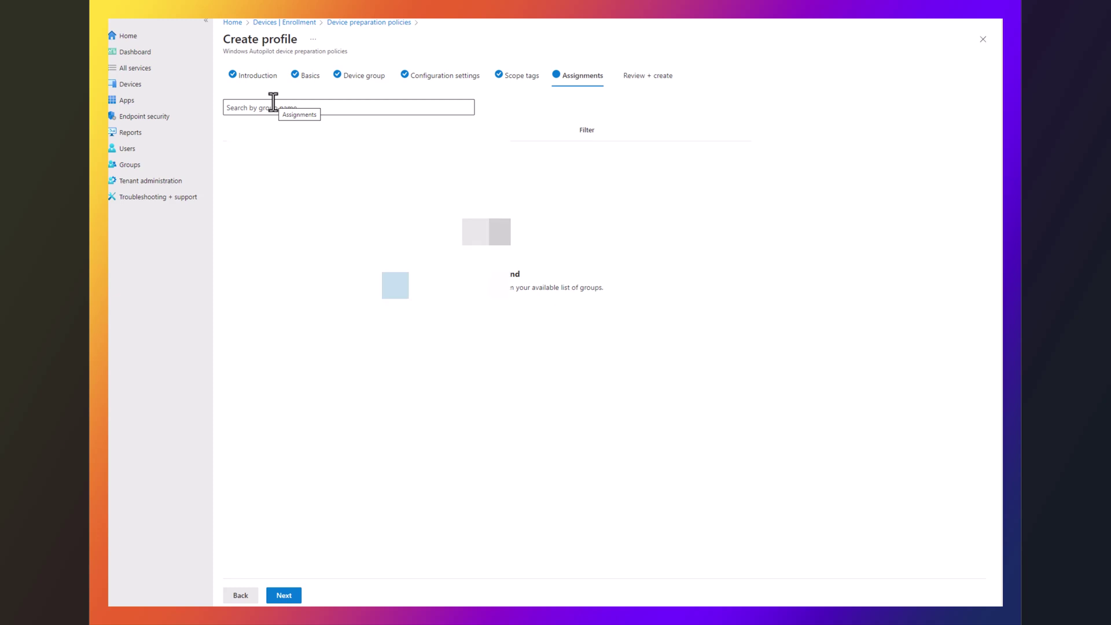
{"action": "left_click", "coordinate": [273, 107]}
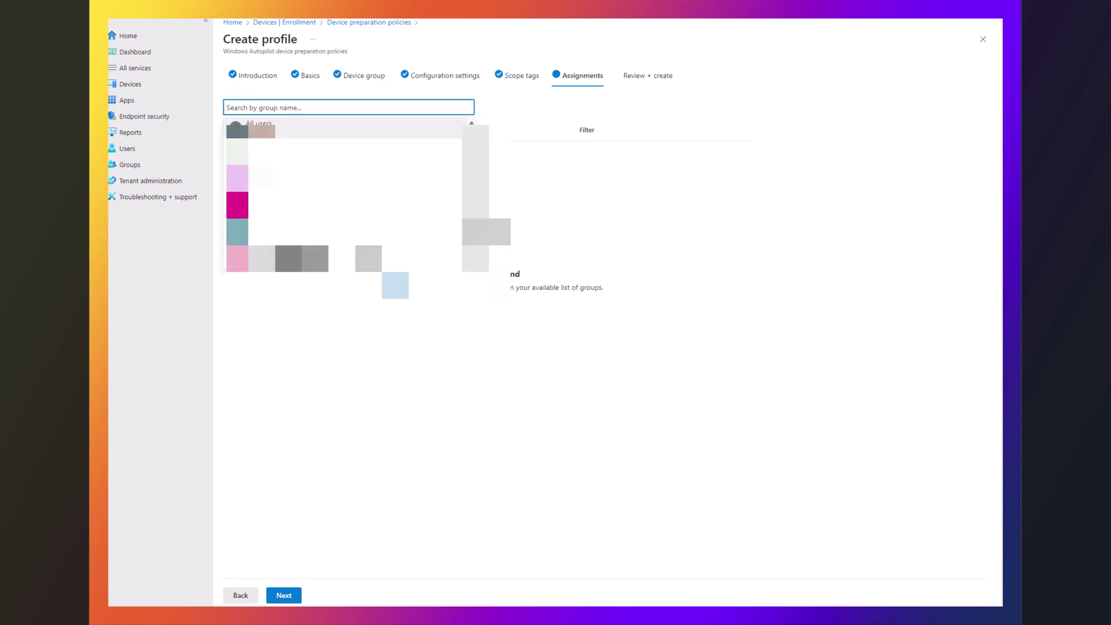
{"action": "left_click", "coordinate": [259, 124]}
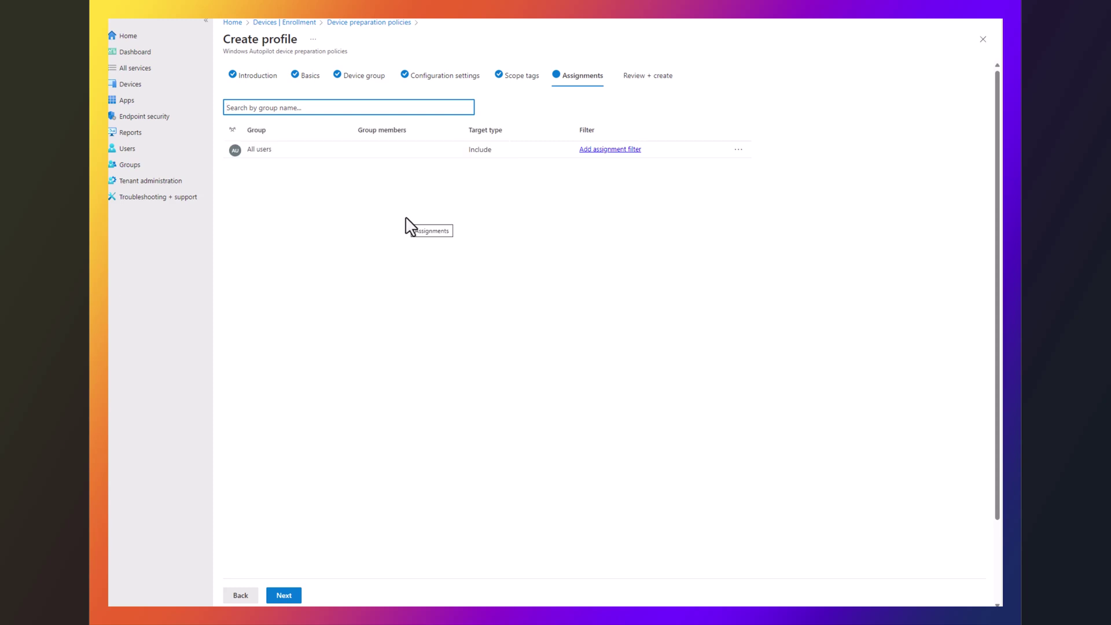
- Review and create the device preparation policy, then return to Devices | Enrollment
{"action": "left_click", "coordinate": [286, 596]}
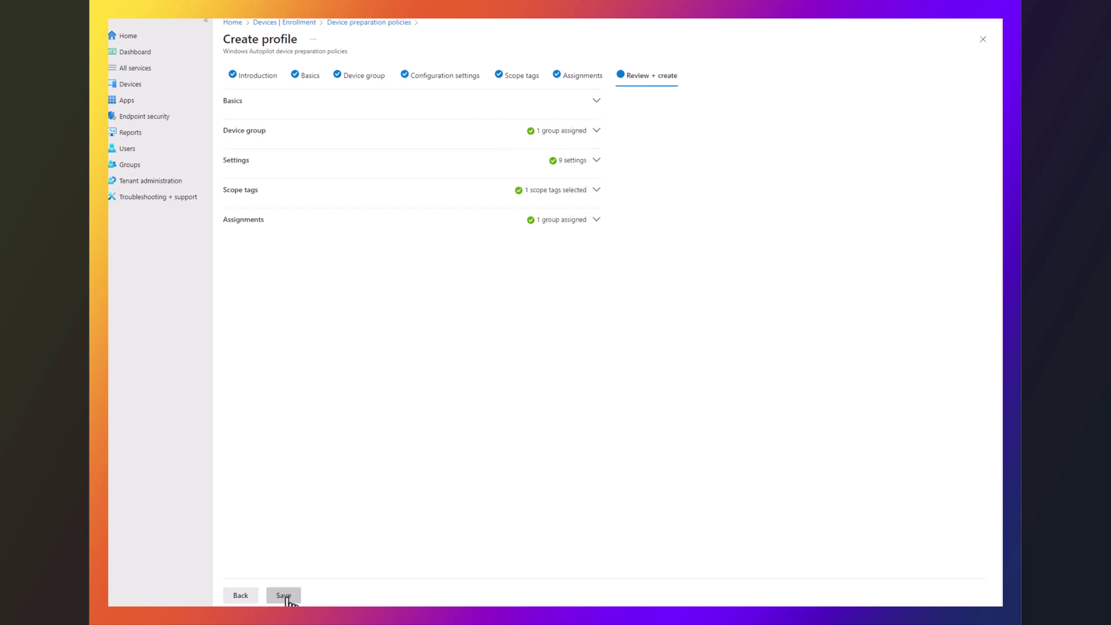
{"action": "left_click", "coordinate": [286, 598]}
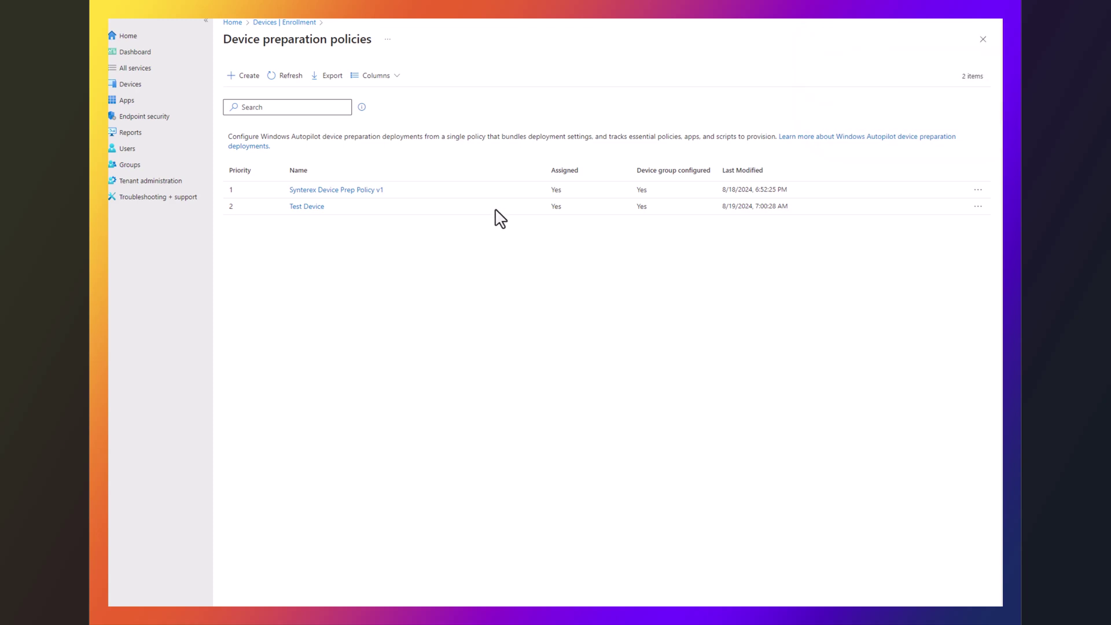
{"action": "left_click", "coordinate": [297, 24]}
- Delete the corporate device identifier added on 8/18/2024 from the Corporate device identifiers list
{"action": "left_click", "coordinate": [528, 81]}
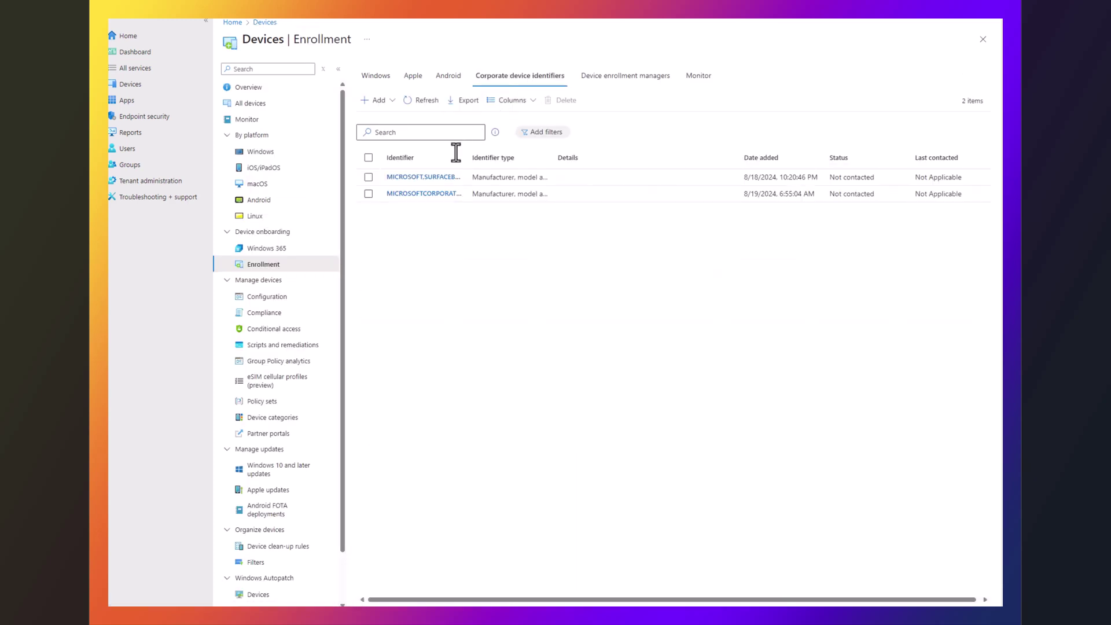
{"action": "left_click", "coordinate": [368, 177]}
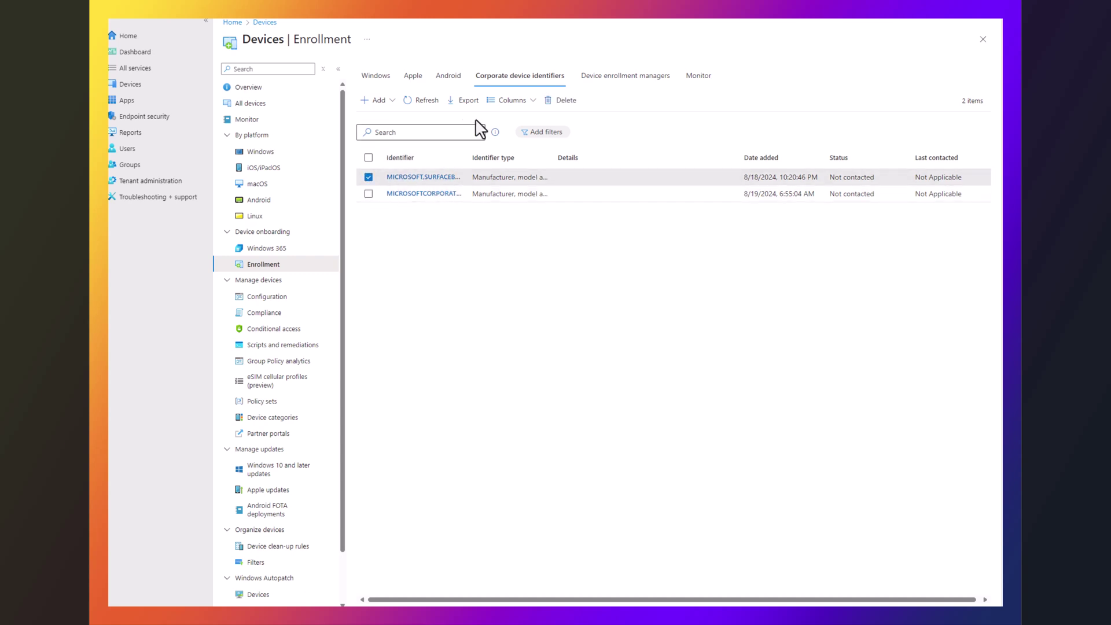
{"action": "left_click", "coordinate": [561, 101]}
{"action": "left_click", "coordinate": [672, 376]}
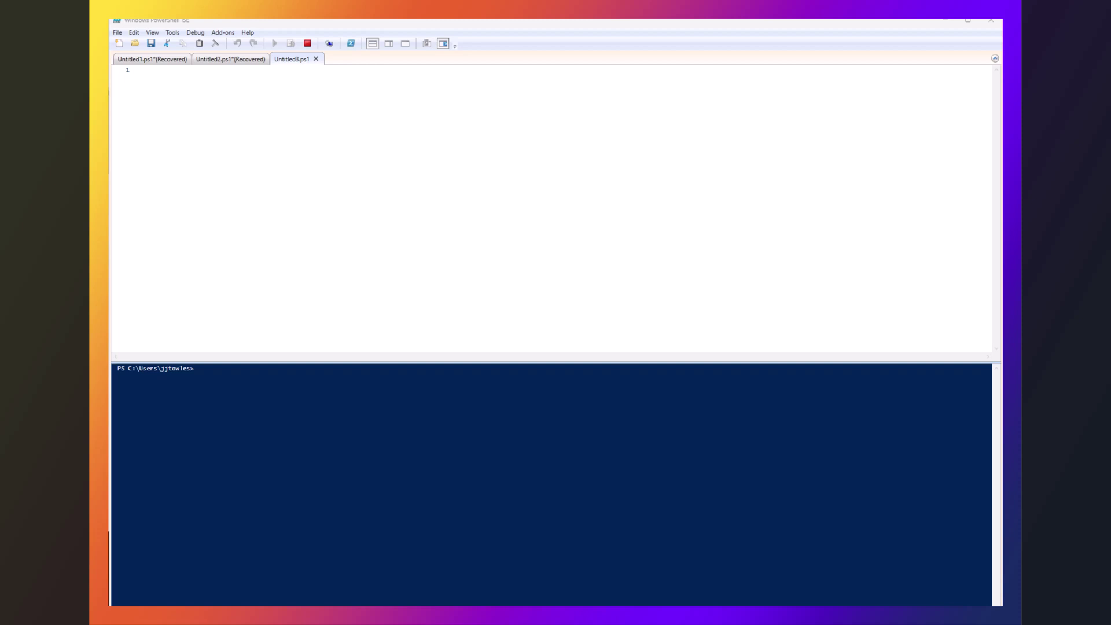
- Paste the seven-line Set-Content script into Untitled3.ps1 and run it to create C:\Temp\DeviceIdentifier.csv
{"action": "left_click", "coordinate": [290, 95]}
{"action": "type", "text": "$objBIOSInfo = Get-Ciminstance -Class Win32_BIOS $objComputerInfo = Get-Ciminstance -Class Win32_ComputerSystem $strManufacturer = $objComputerInfo.Manufacturer $strModel = $objComputerInfo.Model $strSerialNumber = $objBIOSInfo.SerialNumber $strDeviceIdentifier = \"$strManufacturer,$strModel,$strSerialNumber\" Set-Content -Path \"C:\\Temp\\DeviceIdentifier.csv\" -Value $strDeviceIdentifier"}
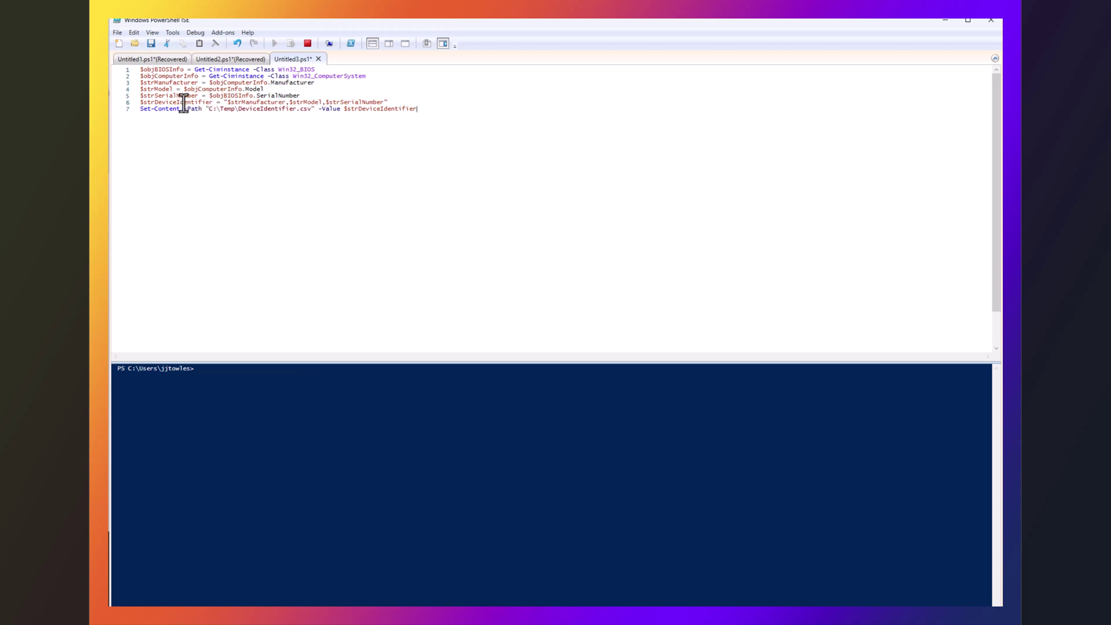
{"action": "left_click_drag", "start_coordinate": [434, 110], "coordinate": [111, 70]}
{"action": "left_click", "coordinate": [440, 147]}
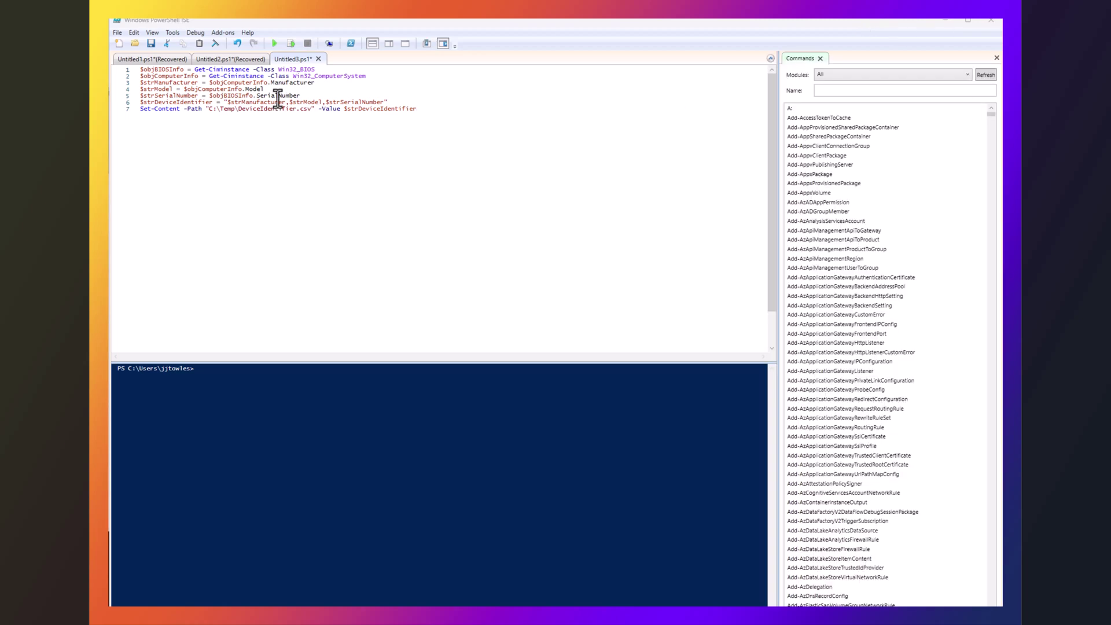
{"action": "left_click", "coordinate": [275, 43]}
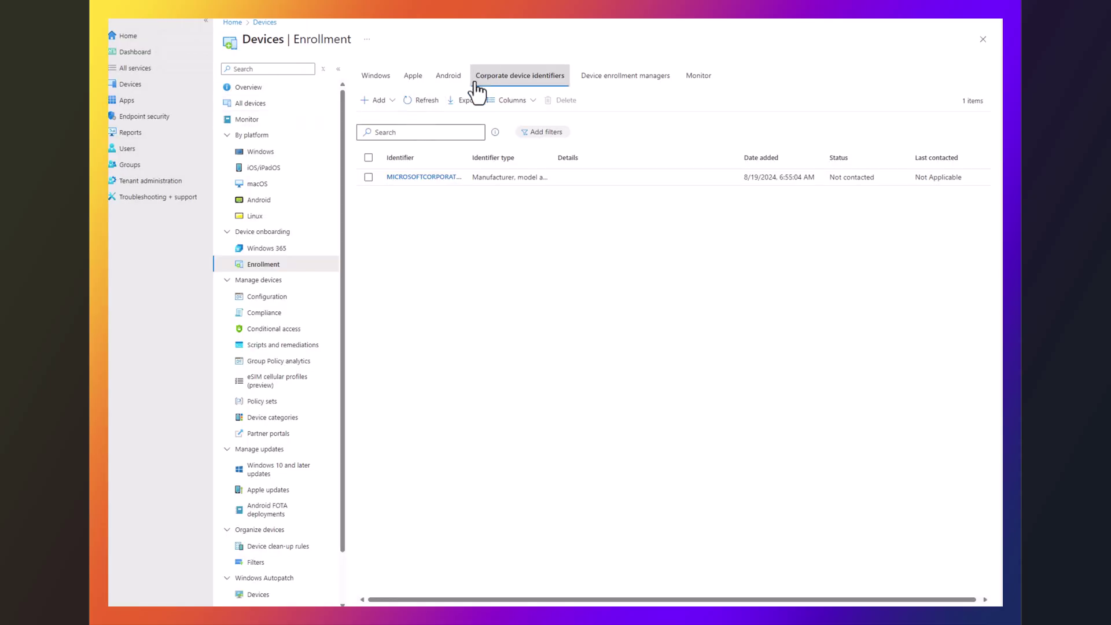
- Start a CSV identifier upload using the Manufacturer, model and serial number (Windows only) type
{"action": "left_click", "coordinate": [381, 102]}
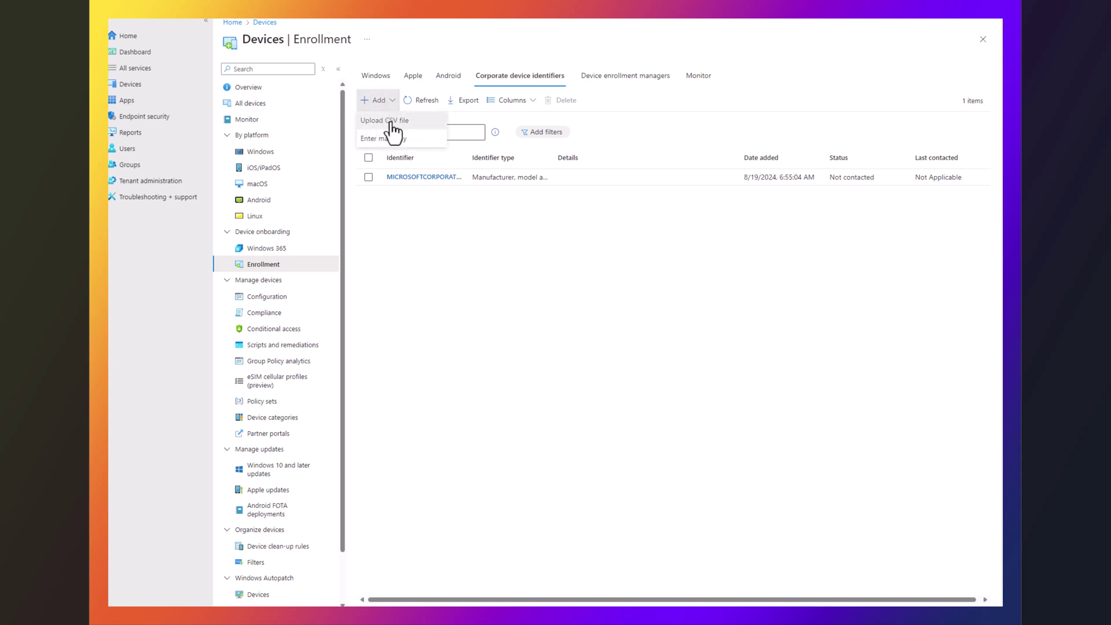
{"action": "left_click", "coordinate": [387, 121]}
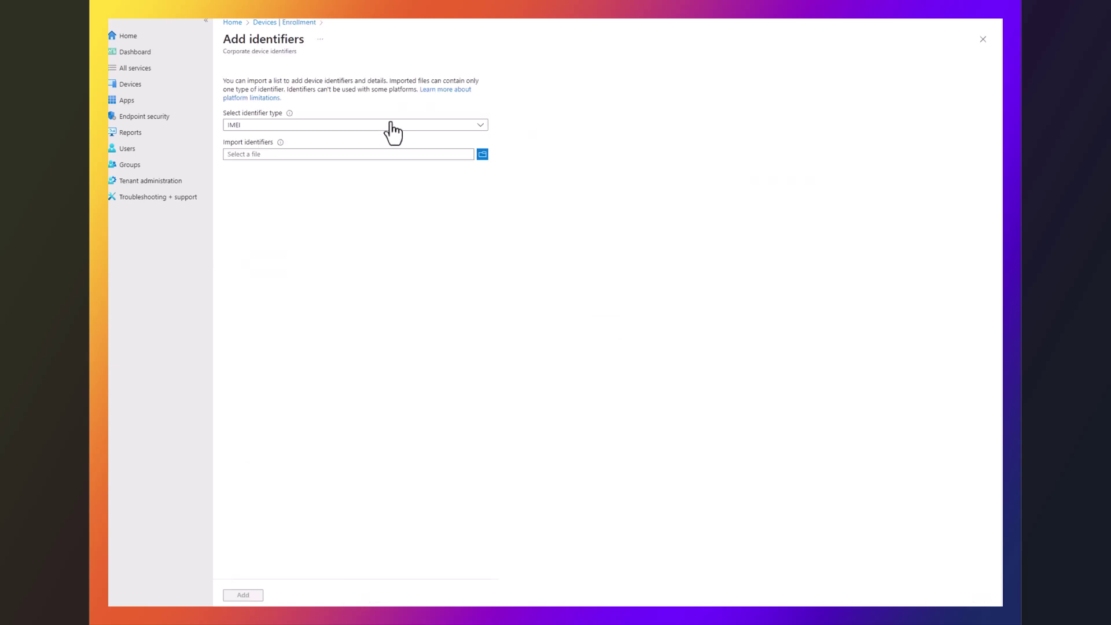
{"action": "left_click", "coordinate": [391, 124]}
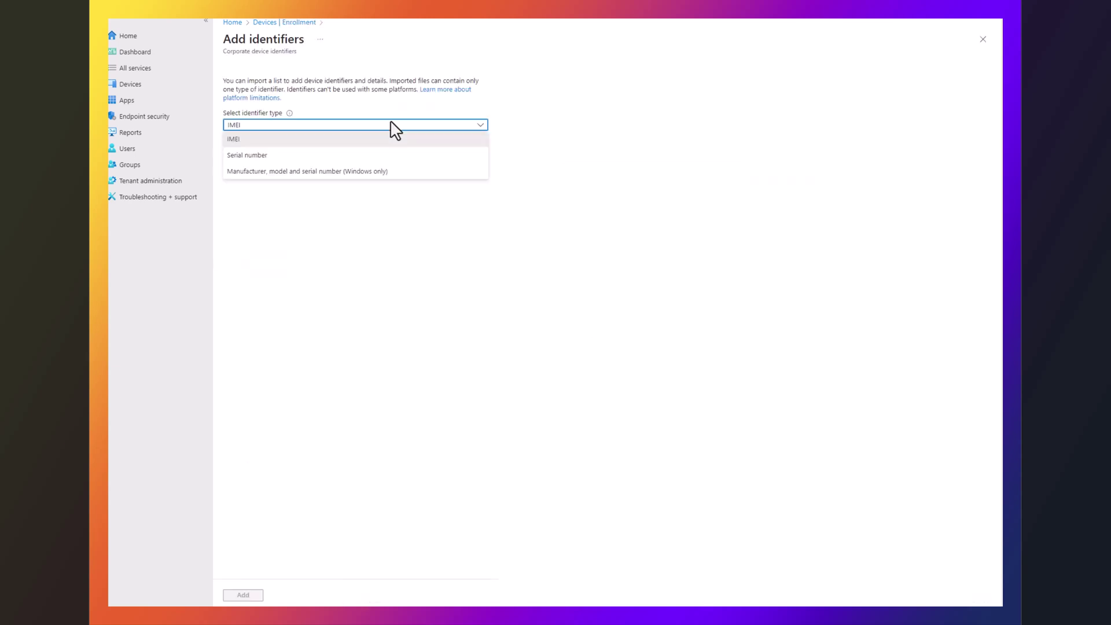
{"action": "left_click", "coordinate": [390, 172]}
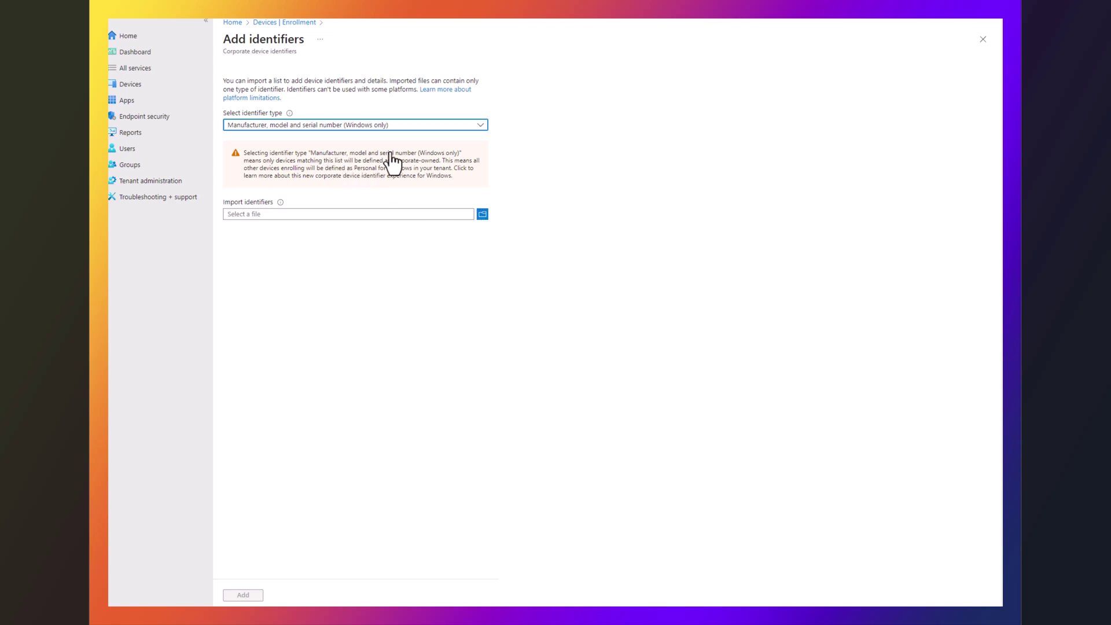
- Browse the C: drive and select DeviceIdentifier.csv as the upload file
{"action": "left_click", "coordinate": [482, 216]}
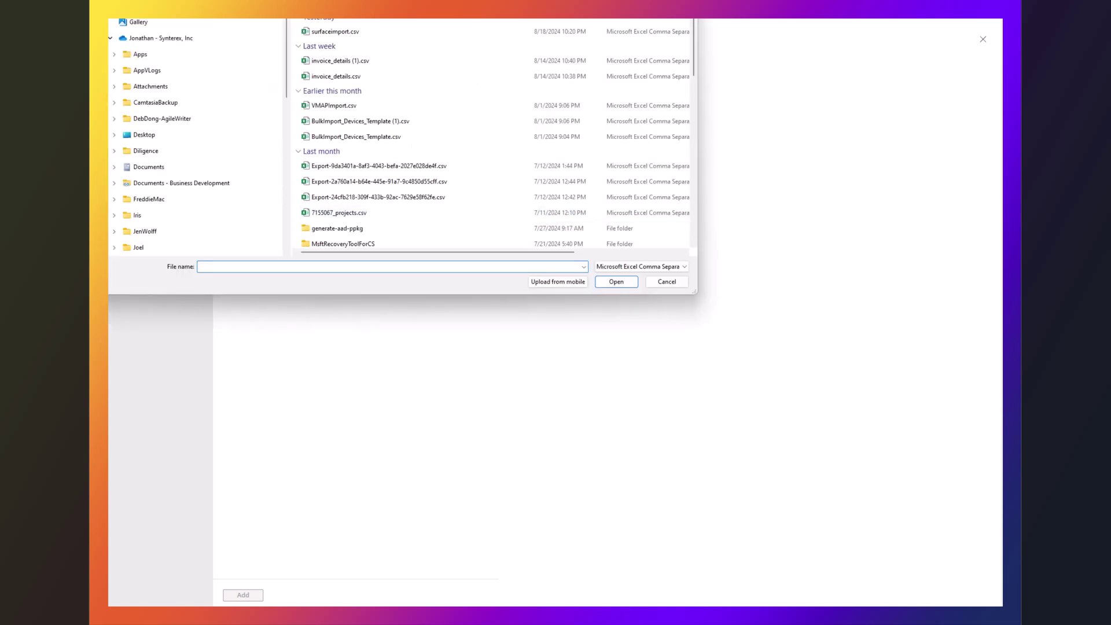
{"action": "scroll", "coordinate": [197, 138], "scroll_direction": "down", "scroll_amount": 10}
{"action": "left_click", "coordinate": [142, 228]}
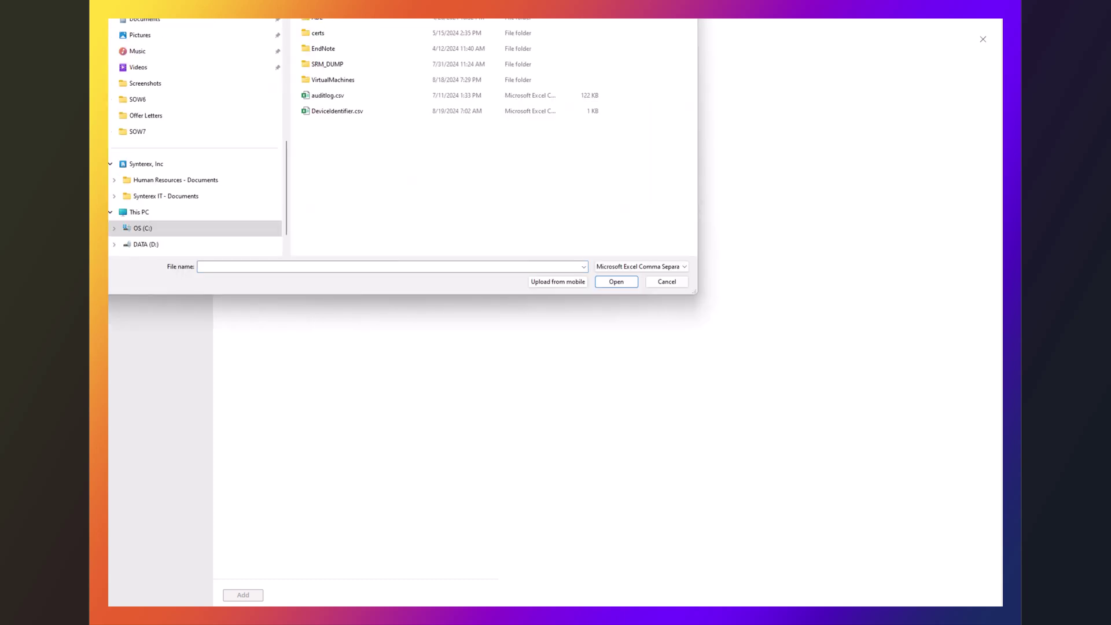
{"action": "double_click", "coordinate": [357, 111]}
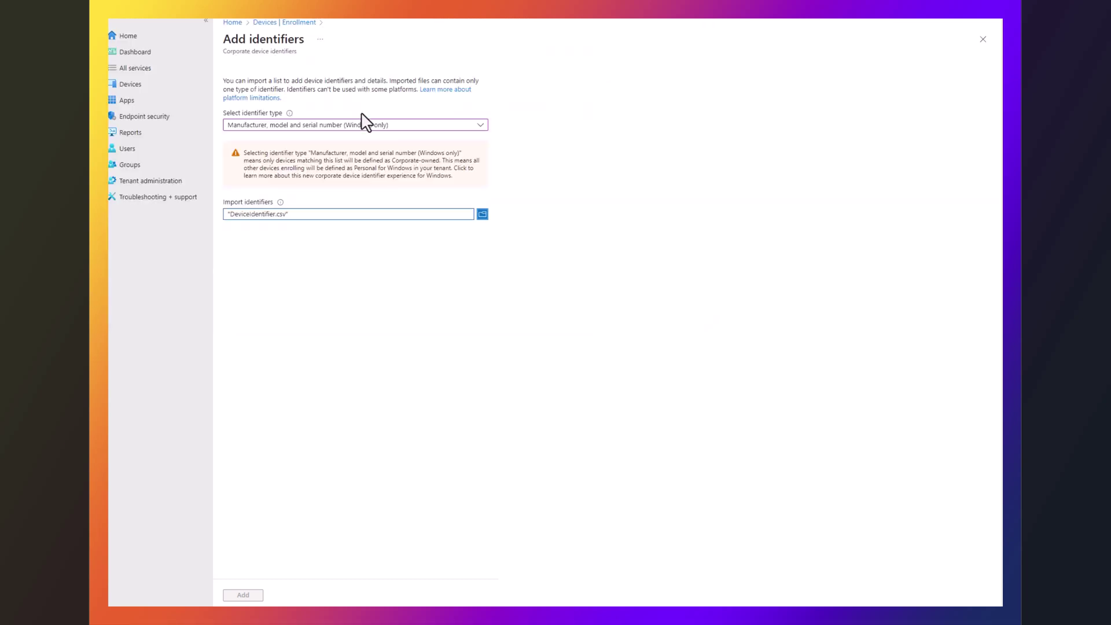
- Import DeviceIdentifier.csv and widen the Identifier column to show the full Alienware and Surface Book 2 IDs
{"action": "left_click", "coordinate": [243, 595]}
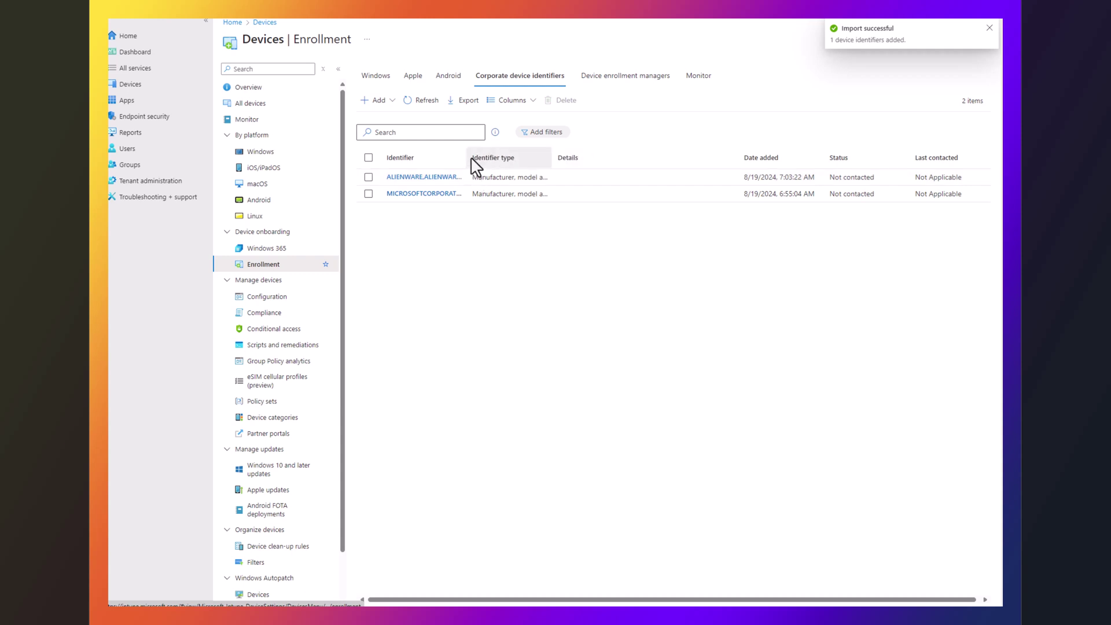
{"action": "left_click_drag", "start_coordinate": [467, 158], "coordinate": [599, 157]}
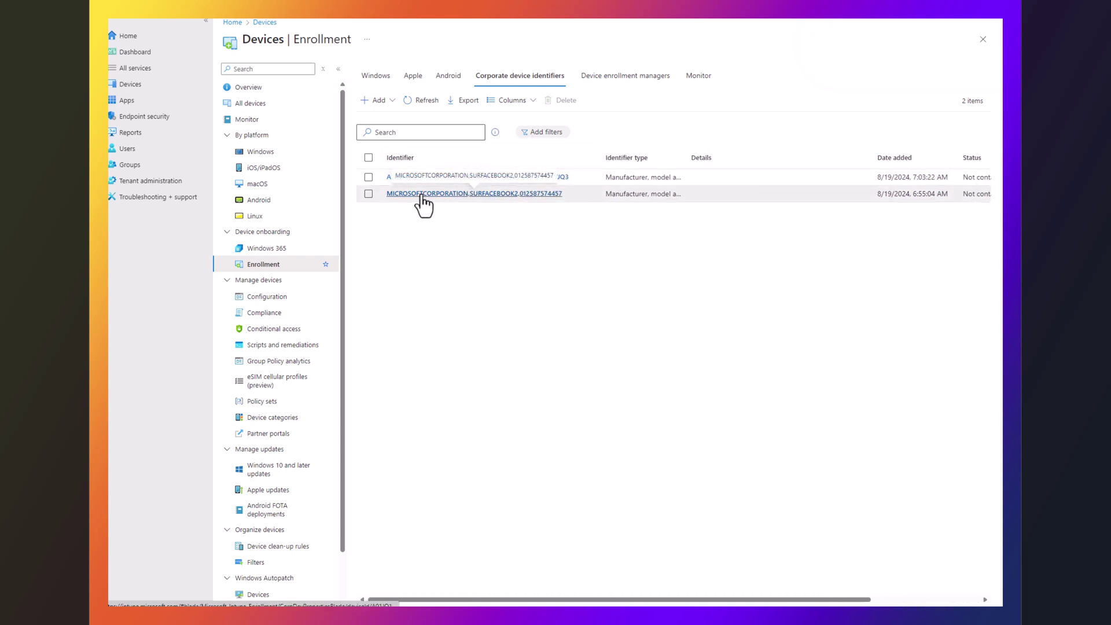